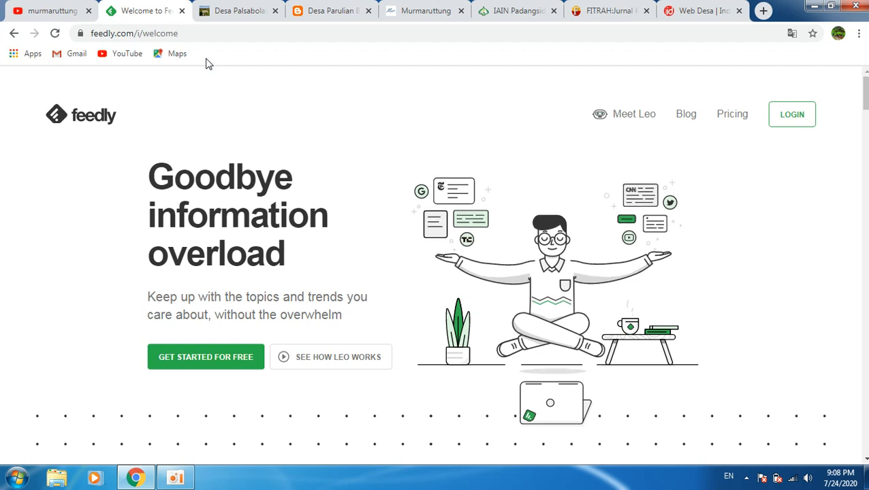
Open the Bagas Edukasi channel from the murmaruttung YouTube results and select its channel URL.
{"action": "left_click", "coordinate": [68, 13]}
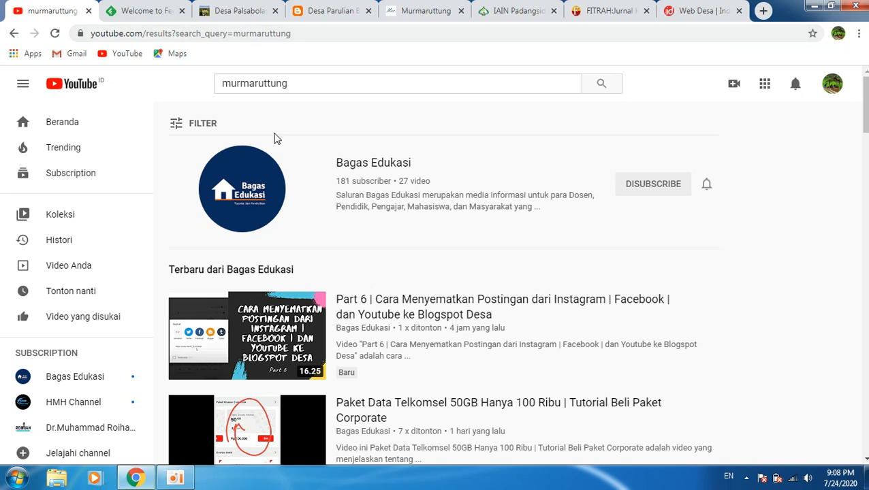
{"action": "left_click", "coordinate": [374, 170]}
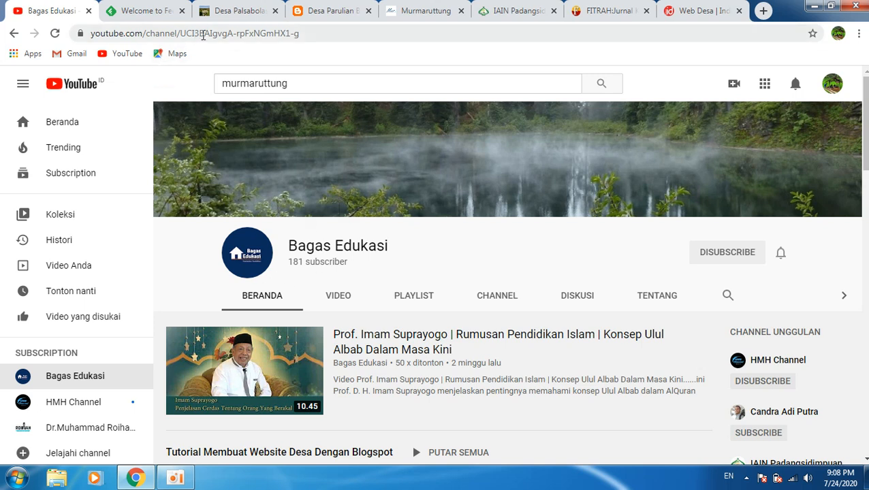
{"action": "left_click", "coordinate": [202, 34]}
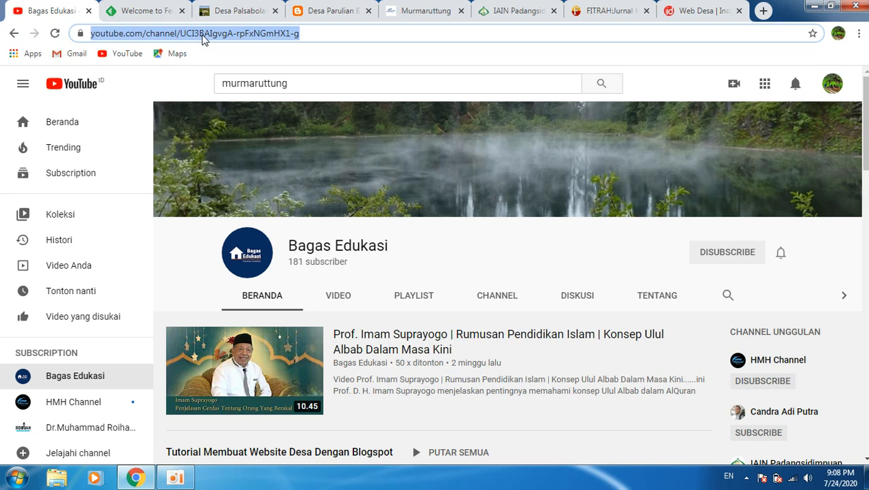
Search Google for 'feedly', then go back to the 'Welcome to Feedly' tab.
{"action": "type", "text": "fe"}
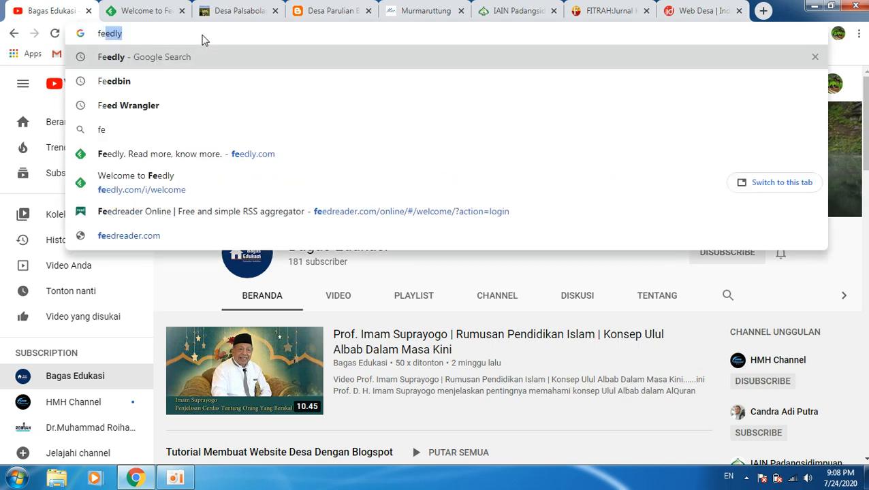
{"action": "type", "text": "ed"}
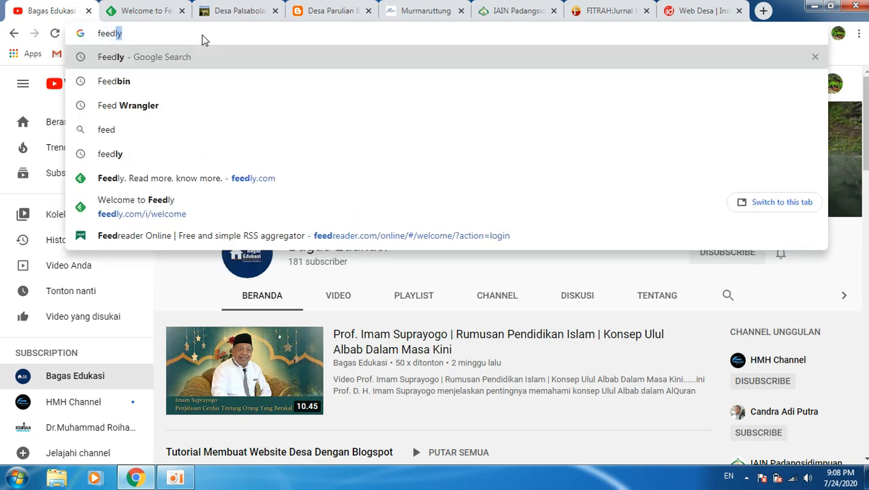
{"action": "type", "text": "ly"}
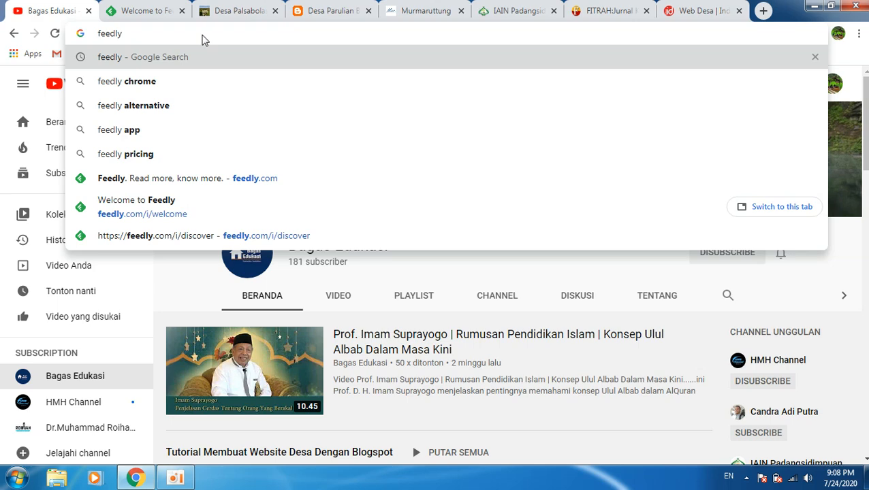
{"action": "key", "text": "Return"}
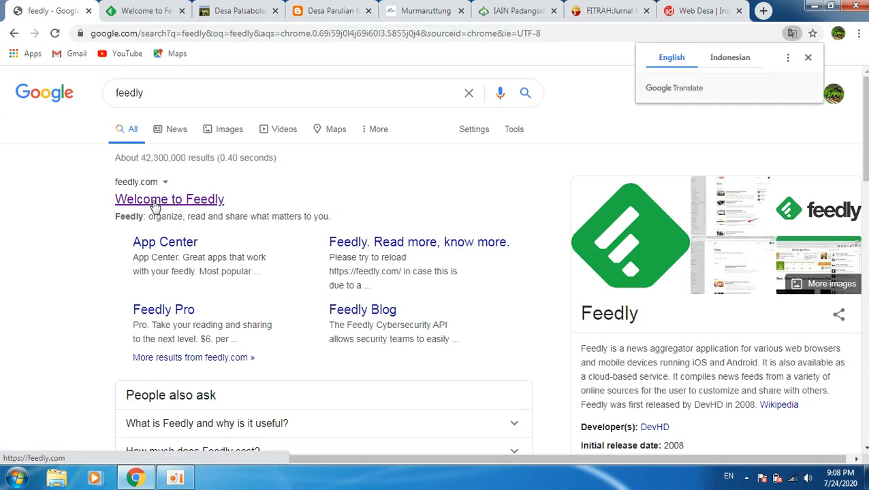
{"action": "left_click", "coordinate": [136, 17]}
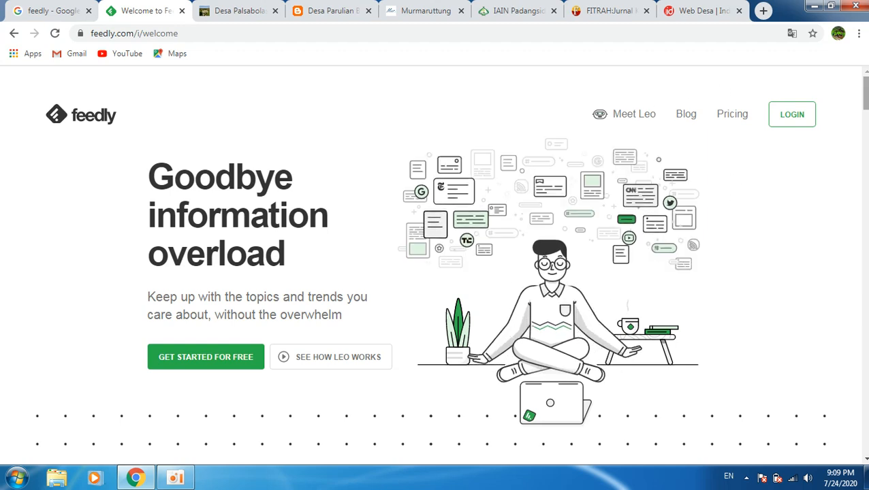
Translate the Feedly welcome page into Indonesian with Google Translate.
{"action": "scroll", "coordinate": [435, 266], "scroll_direction": "down", "scroll_amount": 10}
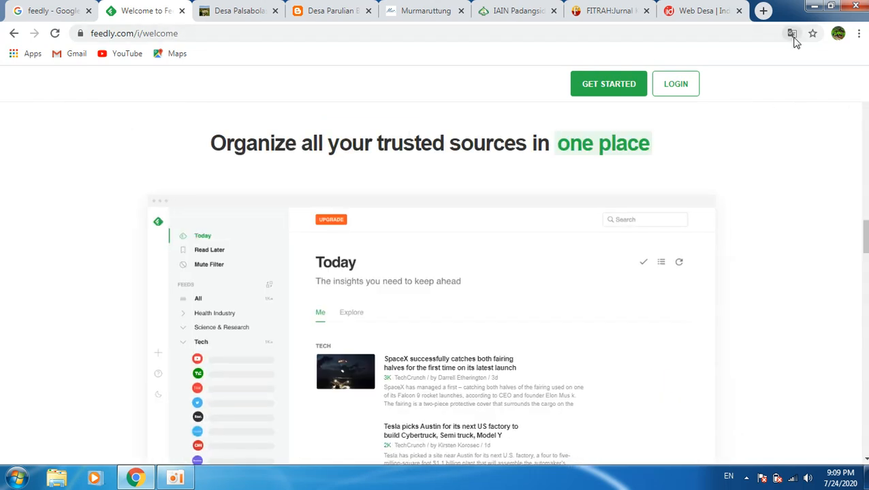
{"action": "left_click", "coordinate": [792, 38]}
{"action": "left_click", "coordinate": [745, 65]}
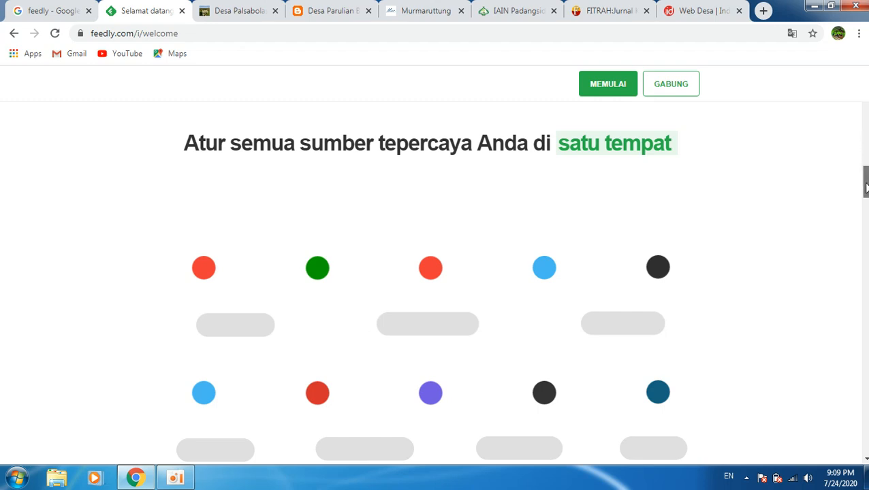
Read further down the translated page, then switch to the Desa Parulian Baru blog.
{"action": "left_click_drag", "start_coordinate": [866, 171], "coordinate": [866, 209]}
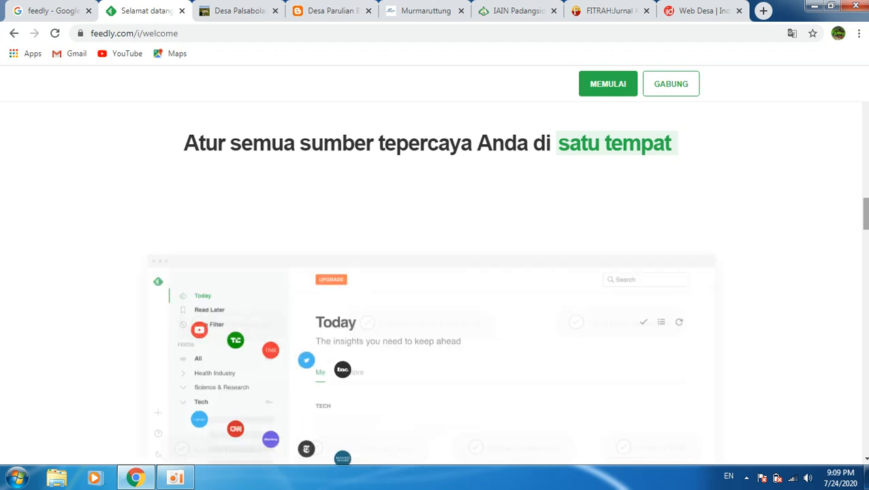
{"action": "scroll", "coordinate": [433, 283], "scroll_direction": "down", "scroll_amount": 5}
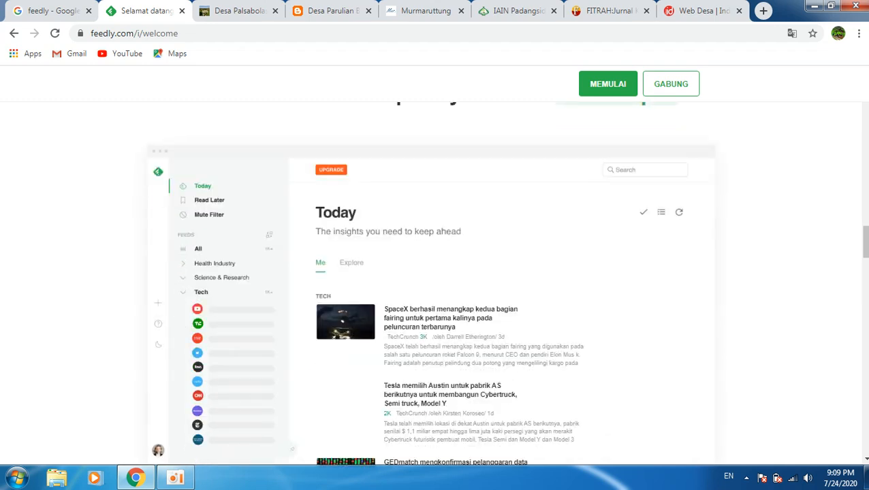
{"action": "left_click_drag", "start_coordinate": [867, 247], "coordinate": [867, 290]}
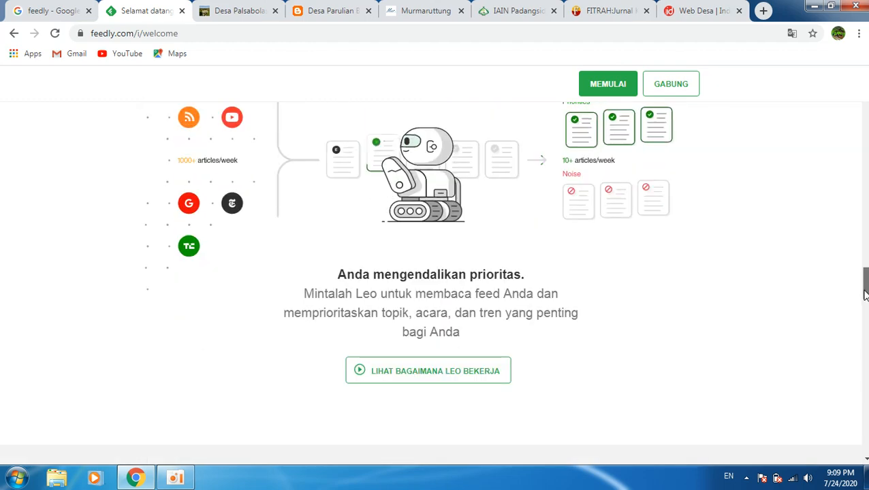
{"action": "left_click", "coordinate": [331, 10]}
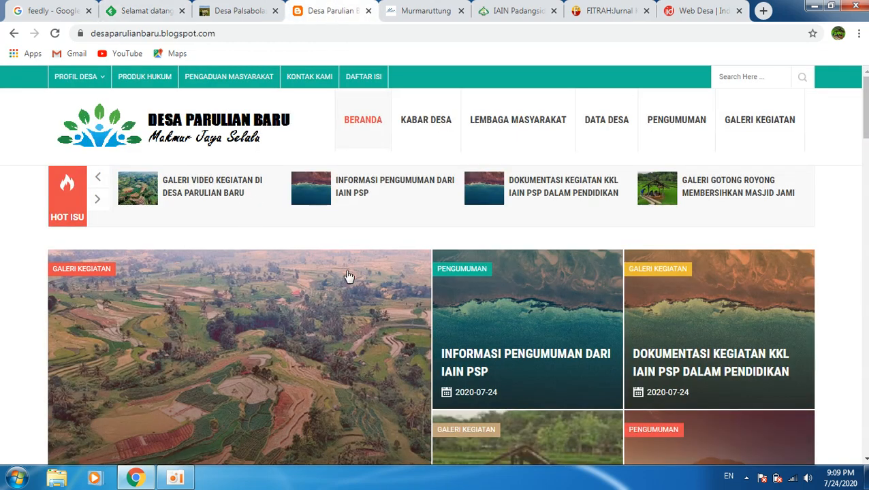
Reload the village blog by entering desaparulianbaru.blogspot.com in the address bar.
{"action": "left_click_drag", "start_coordinate": [864, 130], "coordinate": [864, 208]}
{"action": "left_click", "coordinate": [285, 29]}
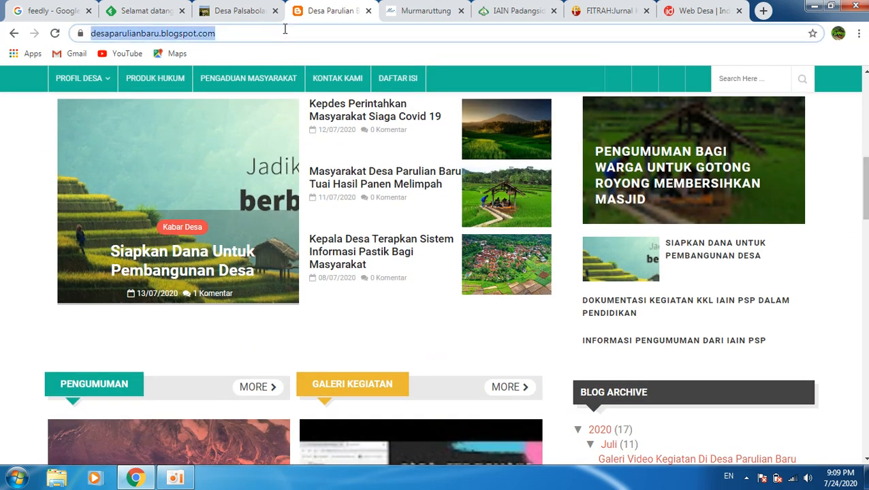
{"action": "type", "text": "dsa"}
{"action": "key", "text": "BackSpace"}
{"action": "key", "text": "BackSpace"}
{"action": "type", "text": "e"}
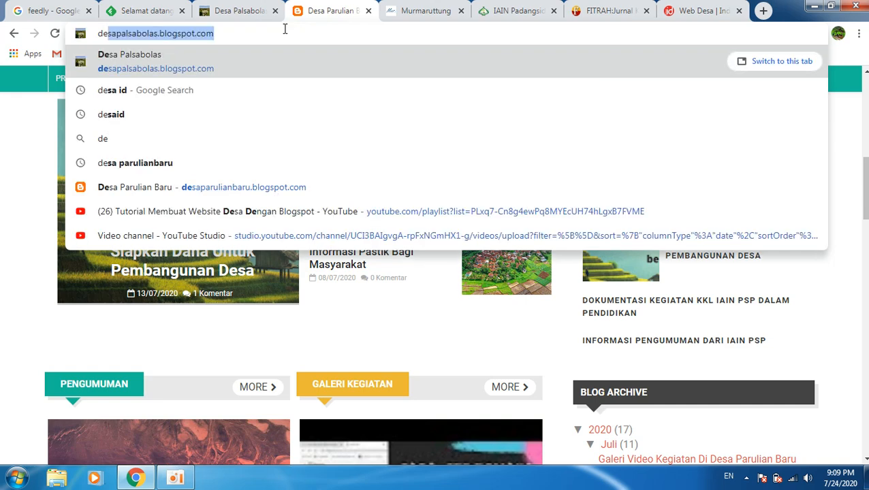
{"action": "type", "text": "saparu"}
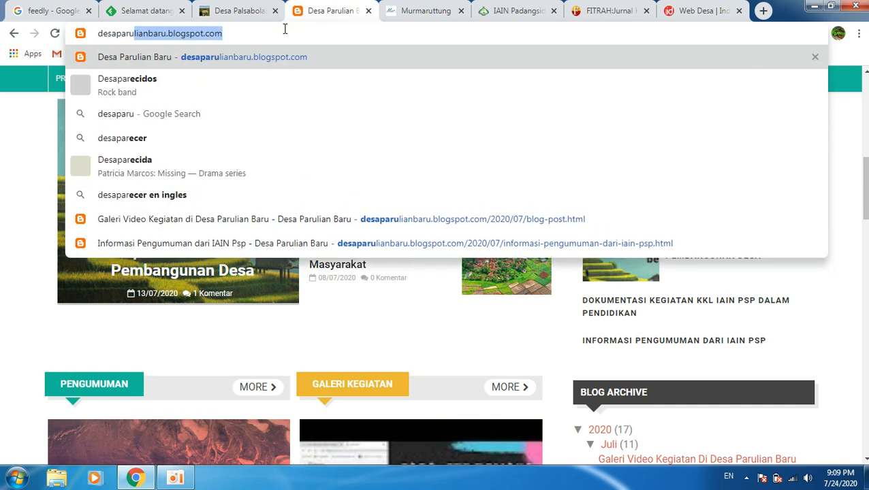
{"action": "key", "text": "Return"}
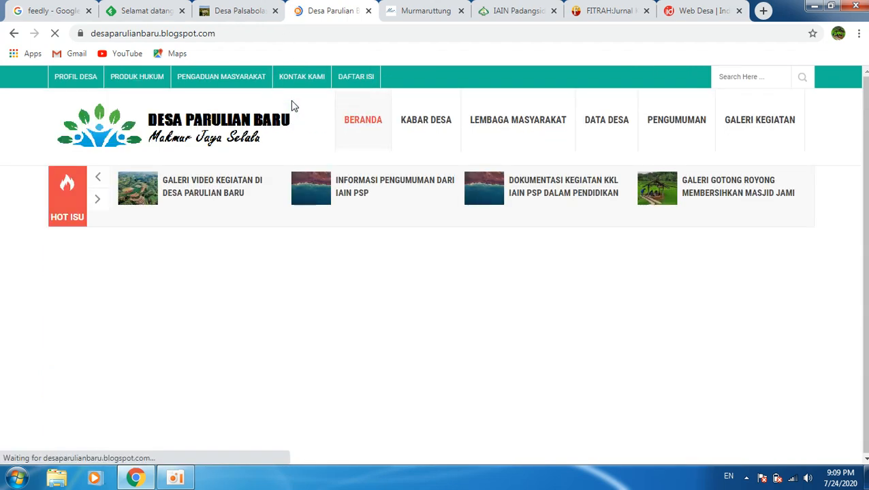
Look over the FITRAH journal site and then the Web Desa site.
{"action": "scroll", "coordinate": [237, 75], "scroll_direction": "down", "scroll_amount": 6}
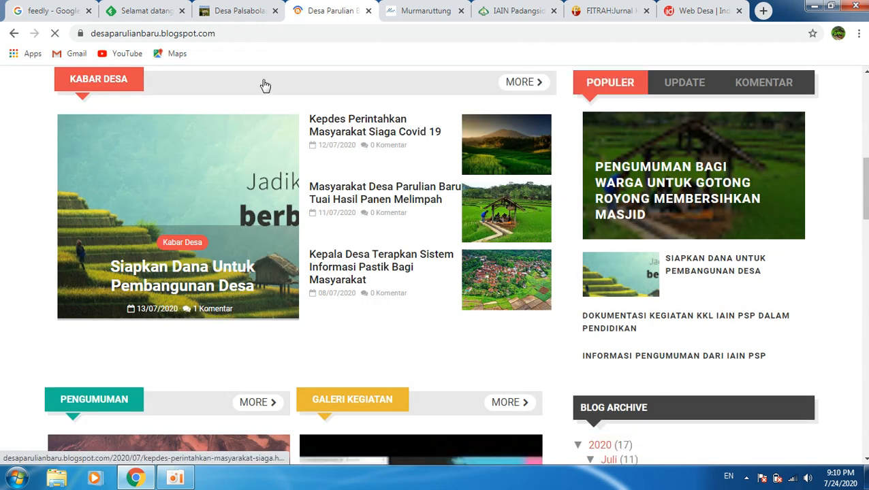
{"action": "left_click", "coordinate": [610, 13]}
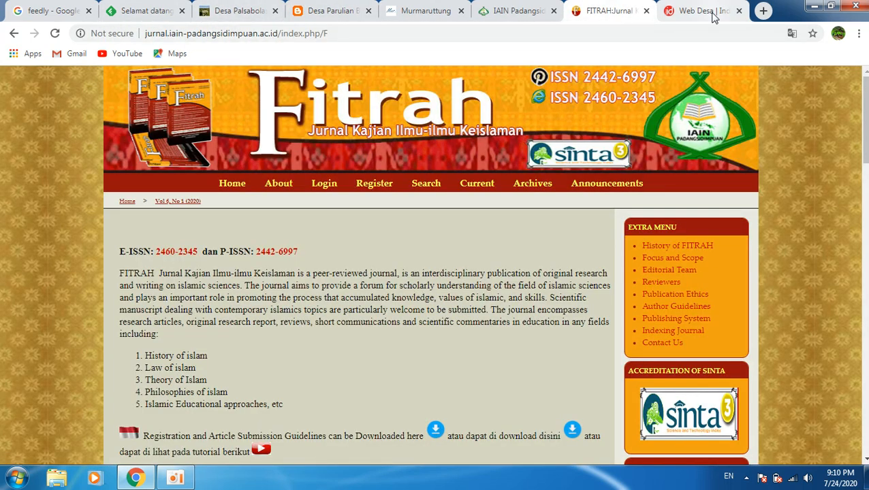
{"action": "left_click", "coordinate": [713, 18]}
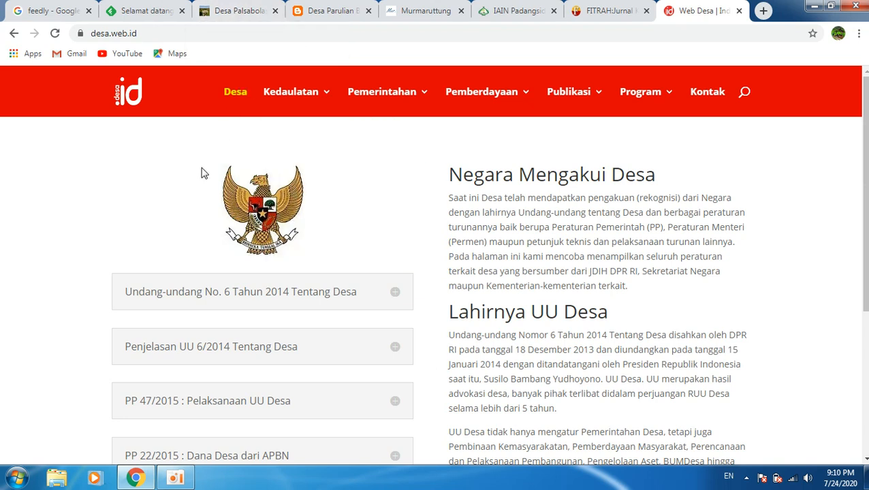
Scroll the Indonesian Feedly welcome page down to its footer and back to the top.
{"action": "left_click", "coordinate": [149, 11]}
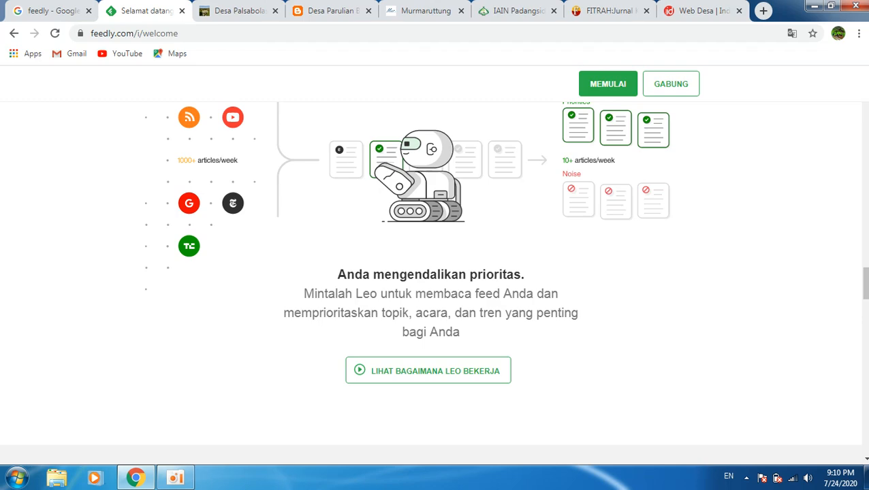
{"action": "scroll", "coordinate": [865, 298], "scroll_direction": "down", "scroll_amount": 3}
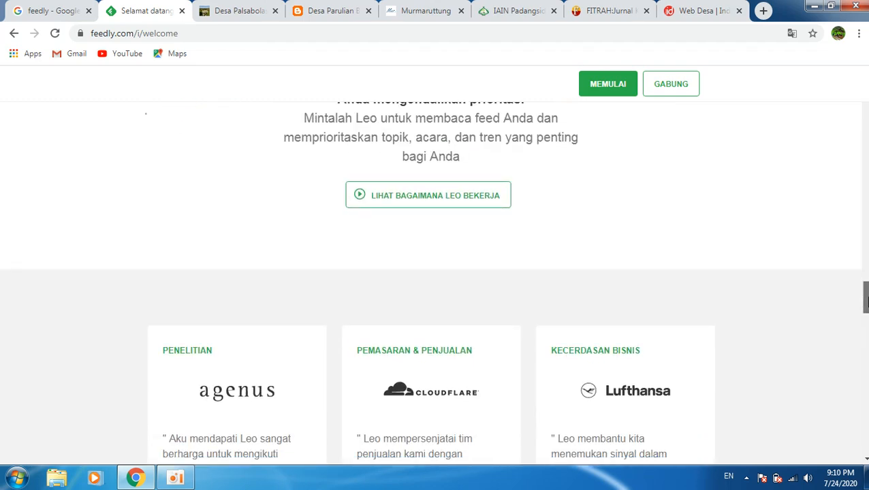
{"action": "scroll", "coordinate": [865, 300], "scroll_direction": "down", "scroll_amount": 3}
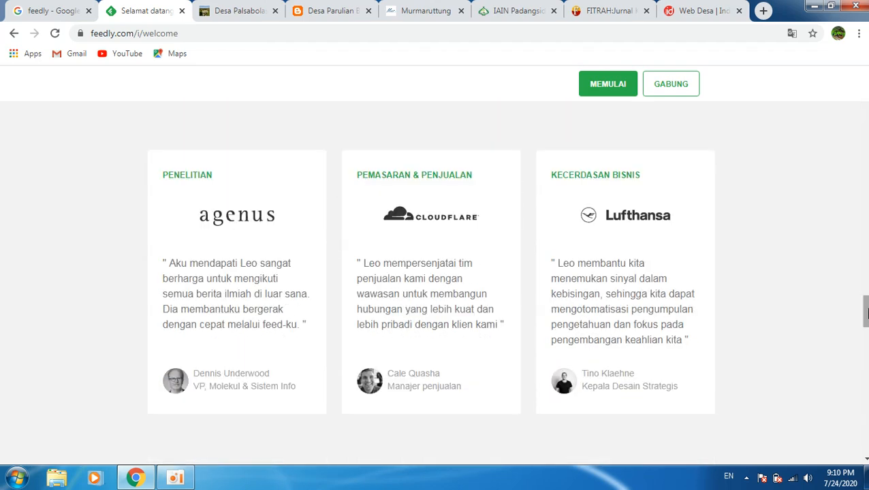
{"action": "left_click_drag", "start_coordinate": [866, 313], "coordinate": [866, 396]}
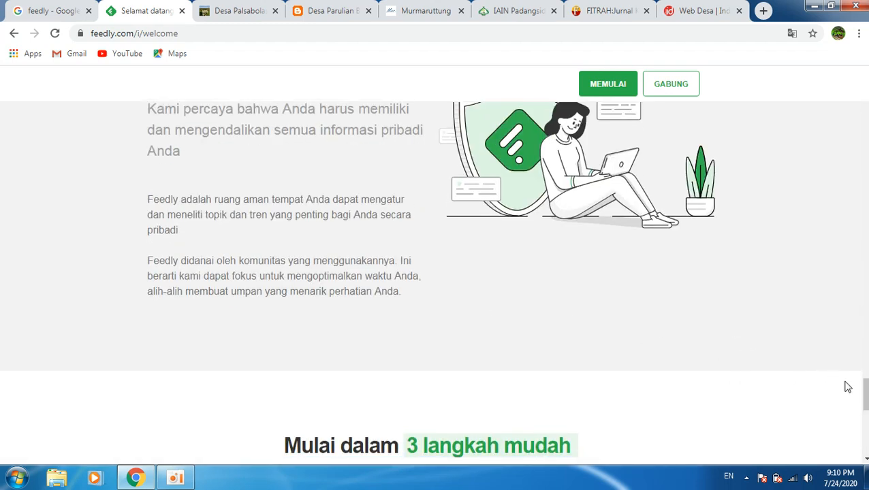
{"action": "left_click_drag", "start_coordinate": [866, 392], "coordinate": [866, 418]}
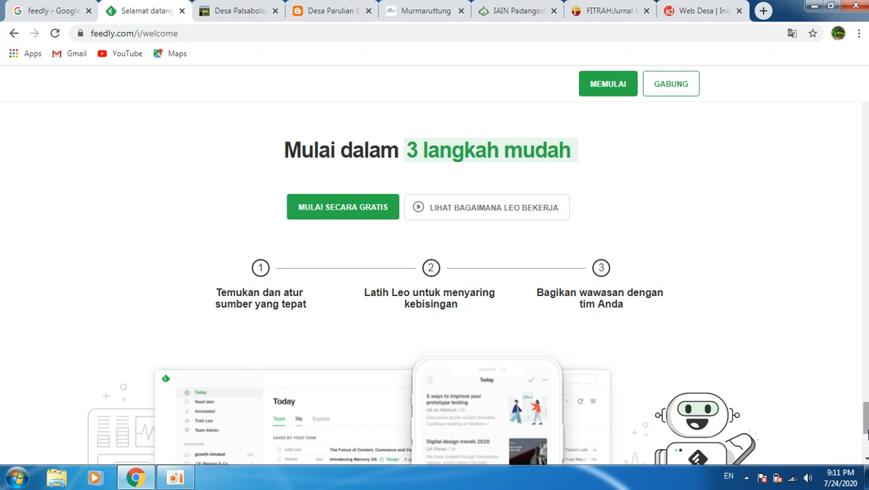
{"action": "left_click_drag", "start_coordinate": [865, 432], "coordinate": [867, 452]}
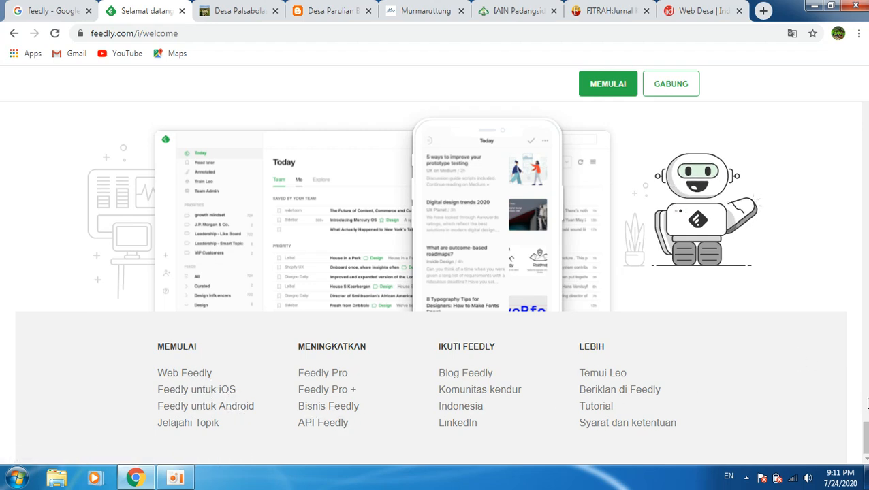
{"action": "left_click_drag", "start_coordinate": [867, 438], "coordinate": [867, 203]}
{"action": "left_click_drag", "start_coordinate": [866, 198], "coordinate": [864, 76]}
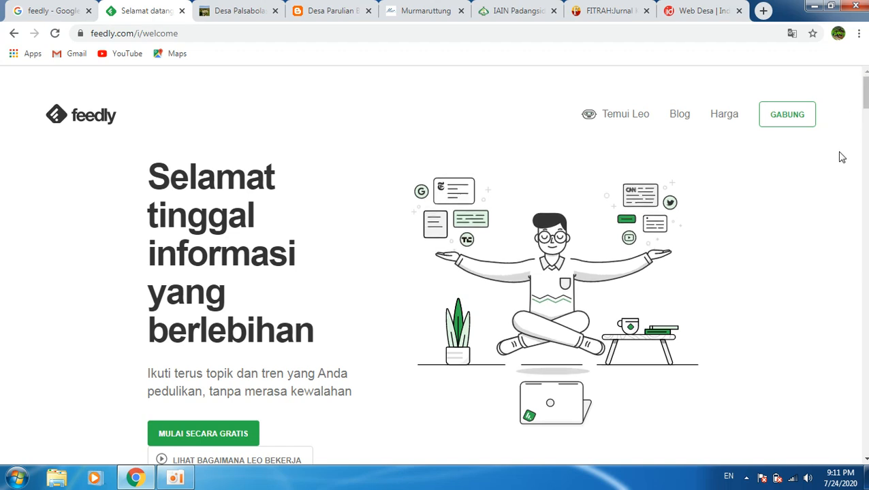
Translate the Feedly page back to English and go to the LOGIN sign-in page.
{"action": "left_click", "coordinate": [792, 34]}
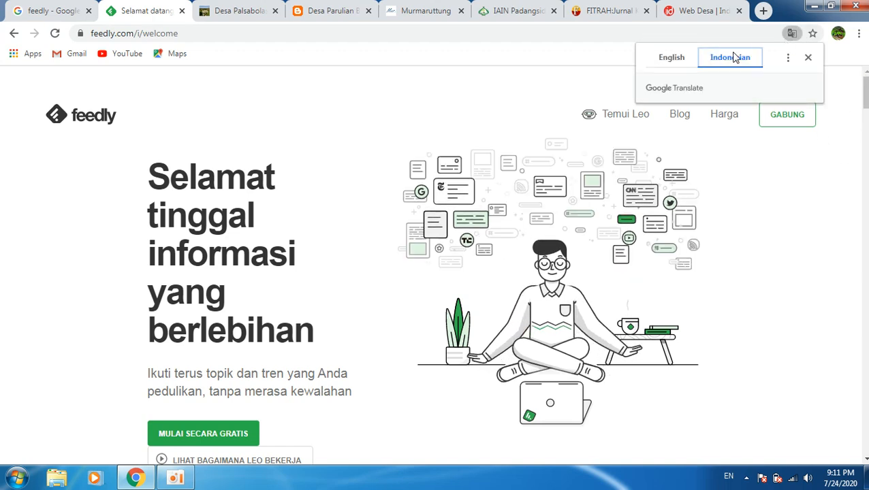
{"action": "left_click", "coordinate": [672, 60]}
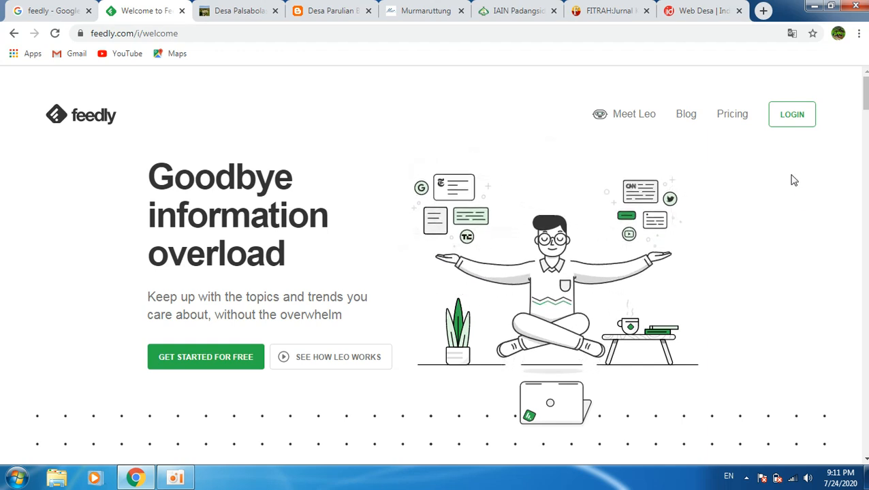
{"action": "left_click", "coordinate": [792, 128]}
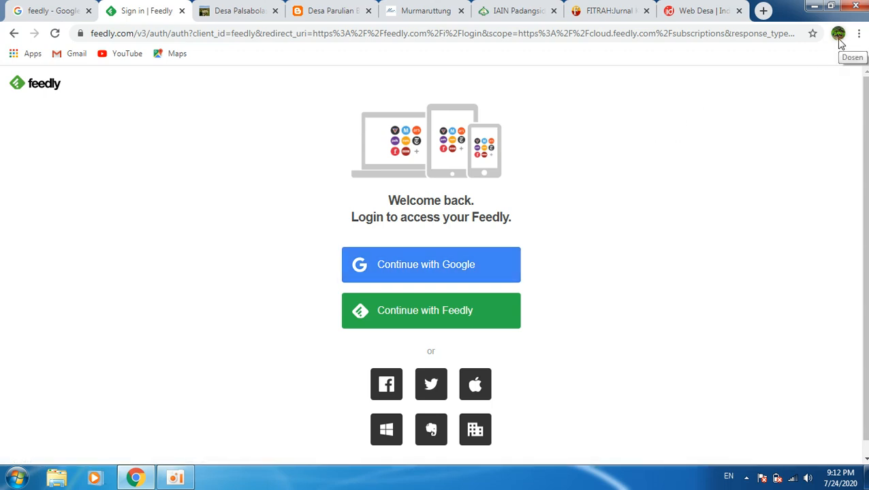
Sign in to Feedly with a Google account and dismiss the translation offer.
{"action": "left_click", "coordinate": [470, 275]}
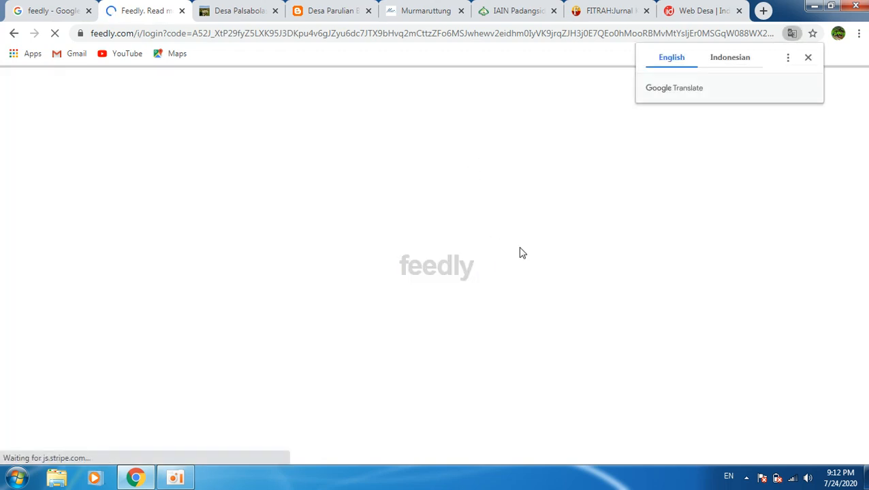
{"action": "left_click", "coordinate": [808, 59]}
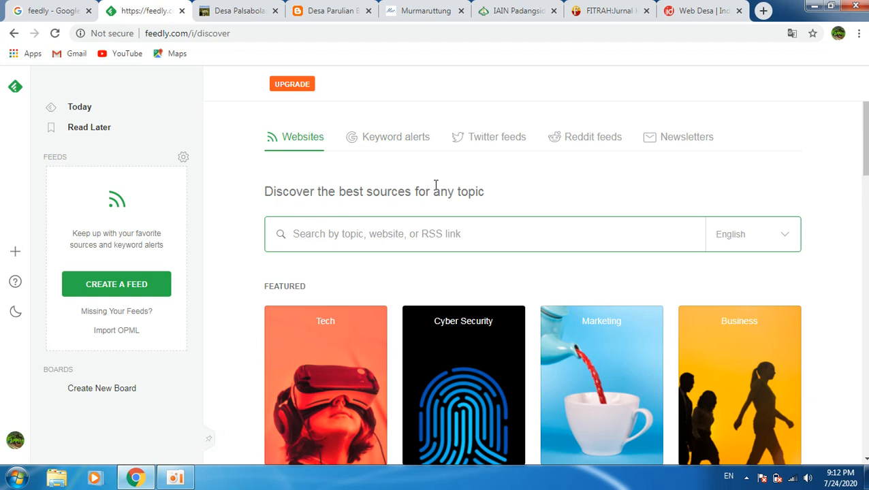
{"action": "left_click", "coordinate": [837, 33]}
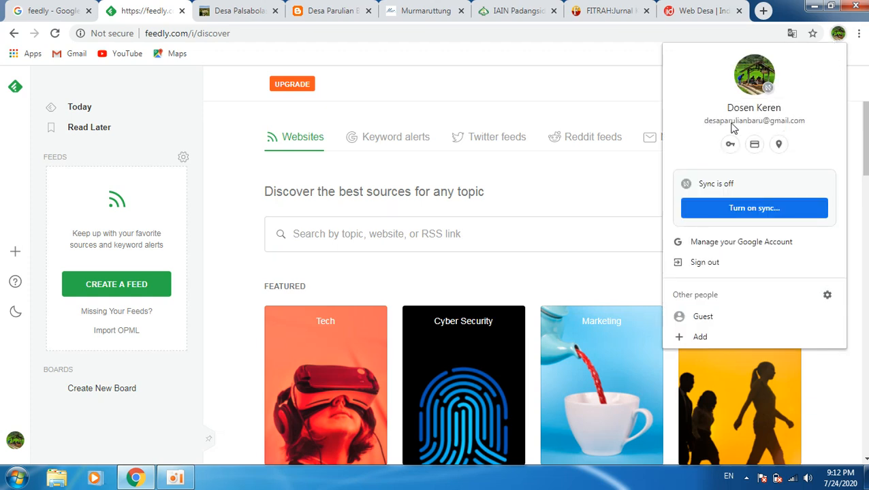
{"action": "left_click", "coordinate": [858, 91]}
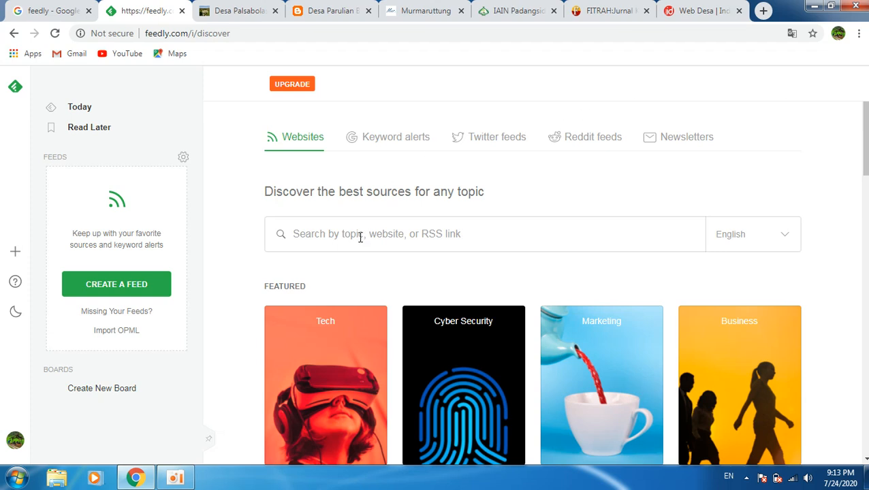
{"action": "left_click", "coordinate": [313, 234]}
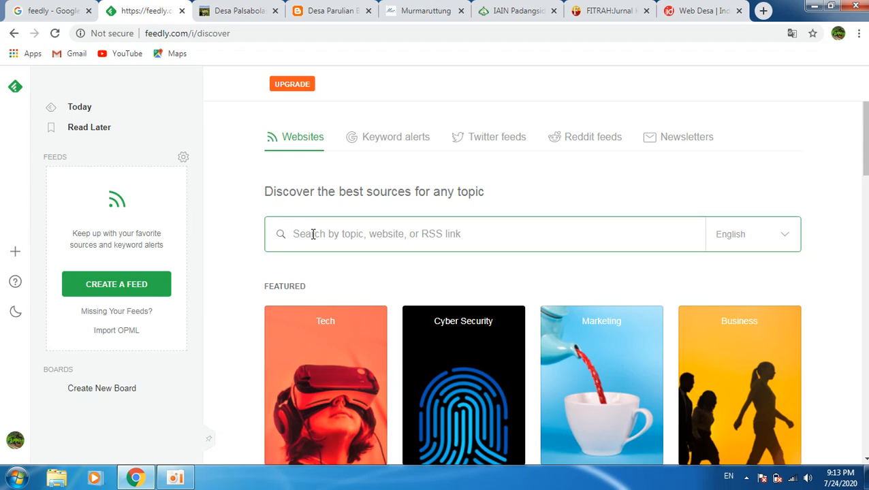
Copy the Desa Palsabolas blog URL from its address bar and return to Feedly Discover.
{"action": "left_click", "coordinate": [243, 14]}
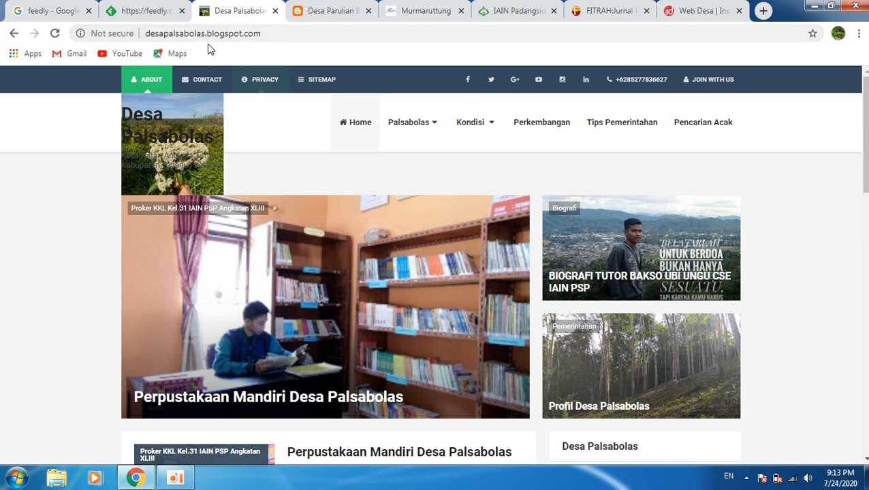
{"action": "left_click", "coordinate": [229, 37]}
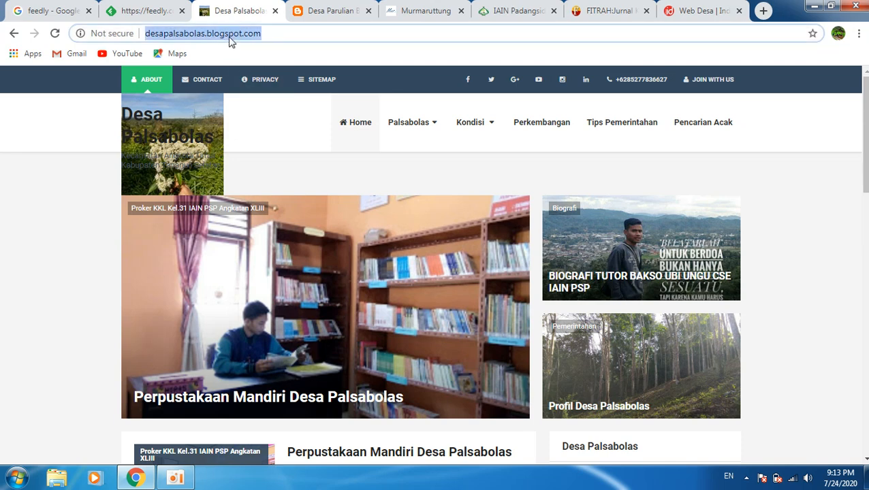
{"action": "right_click", "coordinate": [230, 38]}
{"action": "left_click", "coordinate": [253, 85]}
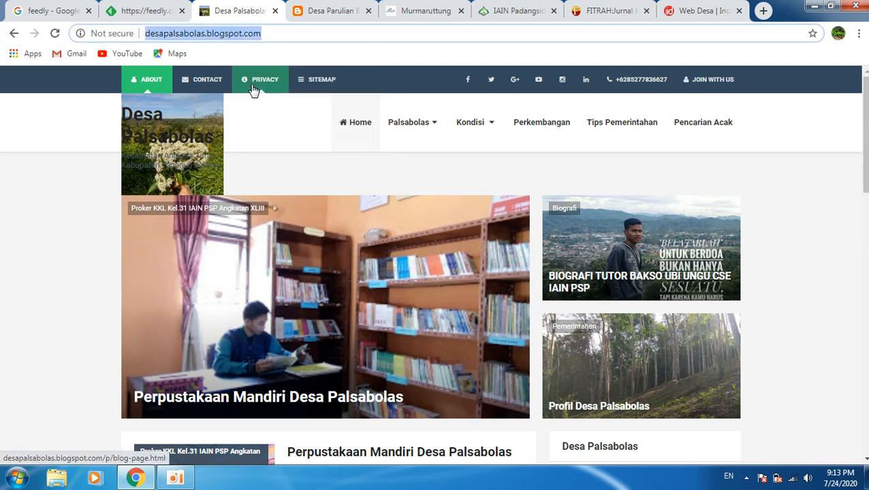
{"action": "left_click", "coordinate": [144, 11]}
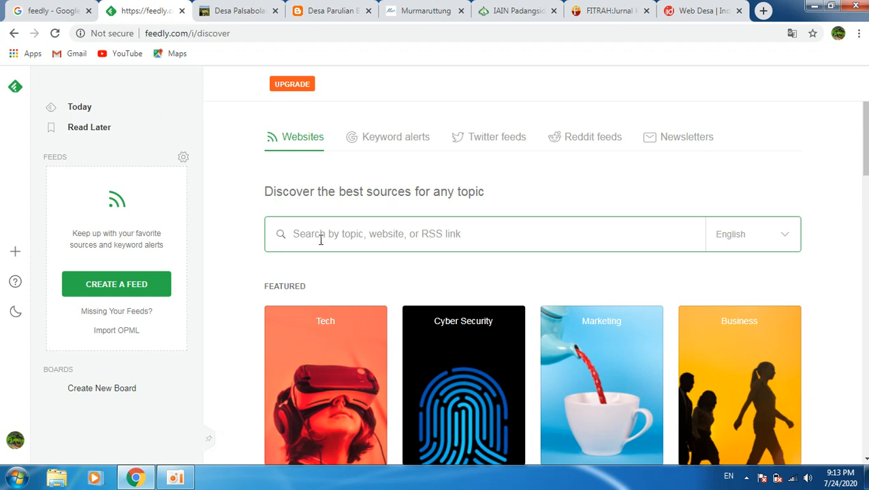
Paste the Desa Palsabolas address into Discover search, pick that source, and open its FOLLOW options.
{"action": "key", "text": "ctrl+v"}
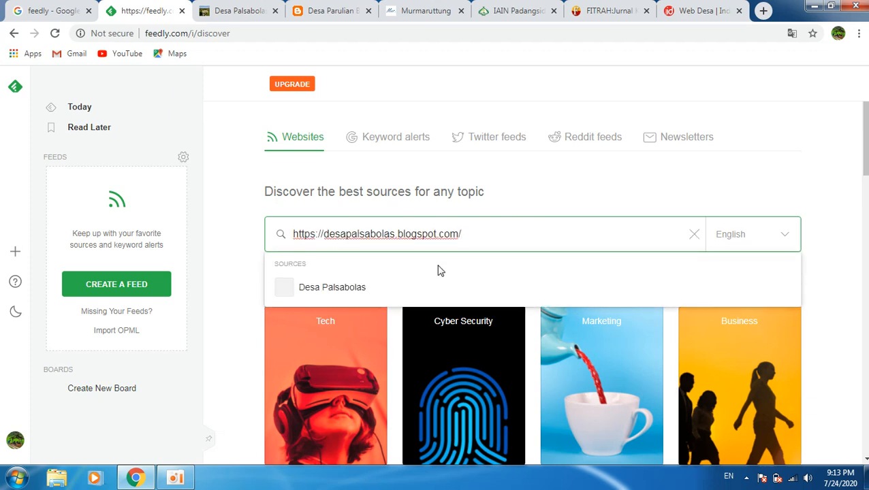
{"action": "left_click", "coordinate": [291, 295]}
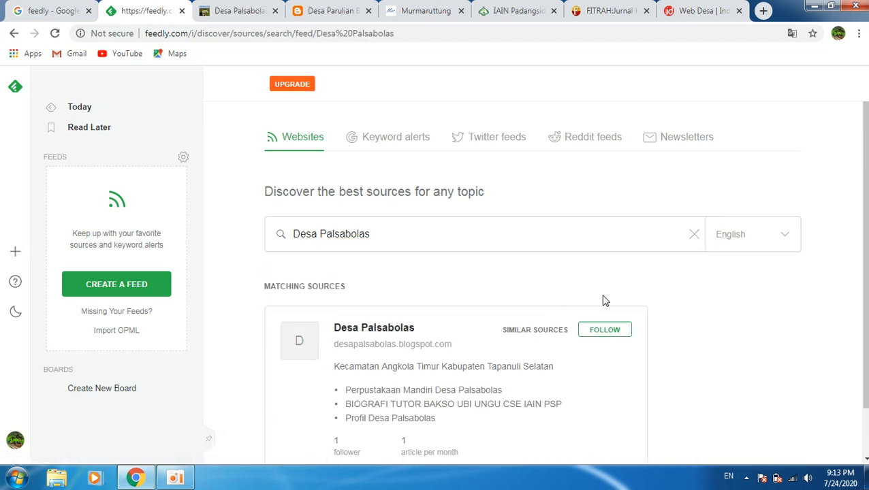
{"action": "scroll", "coordinate": [603, 300], "scroll_direction": "down", "scroll_amount": 2}
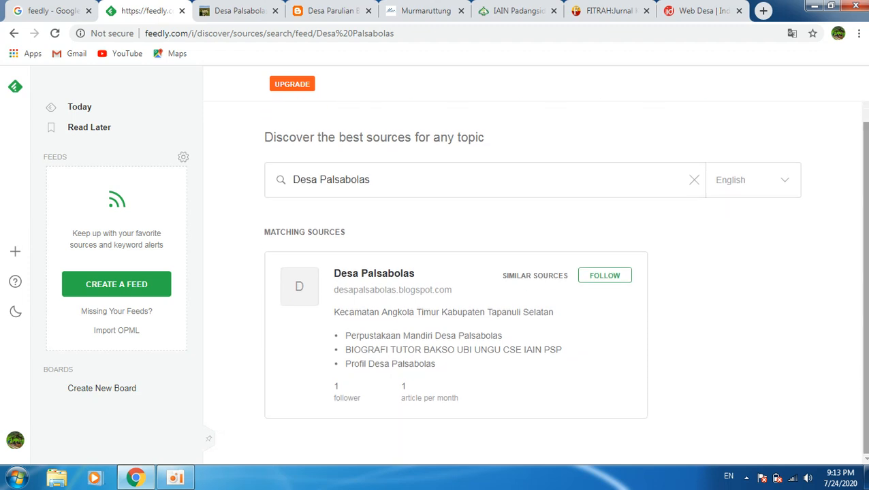
{"action": "left_click", "coordinate": [597, 281]}
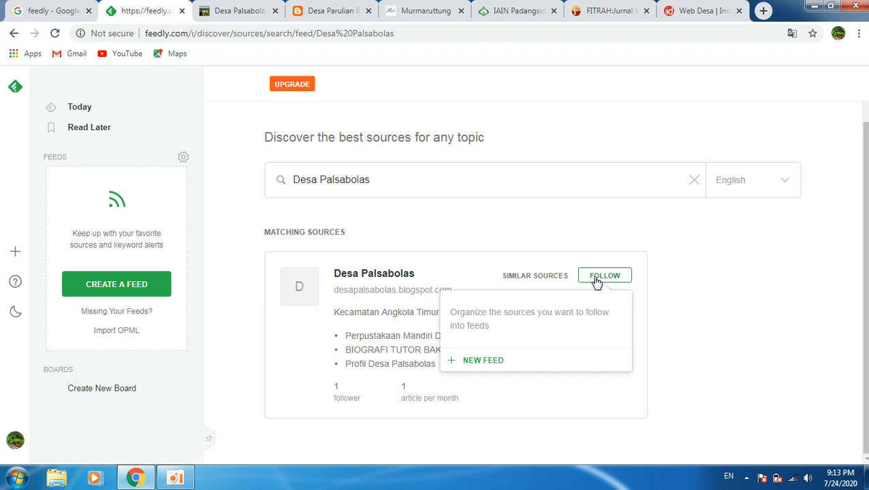
Create a new feed named with the user's full name and follow Desa Palsabolas in it.
{"action": "left_click", "coordinate": [470, 364]}
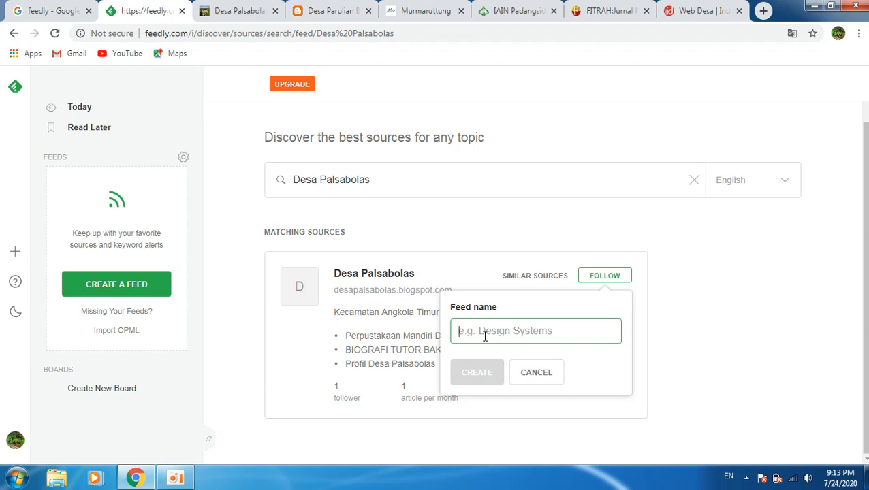
{"action": "type", "text": "Kk"}
{"action": "key", "text": "BackSpace"}
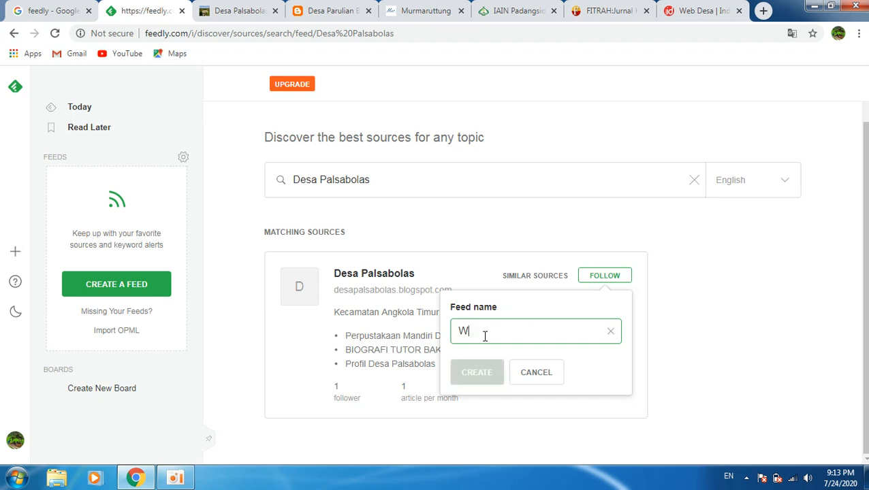
{"action": "type", "text": "Desa Pl"}
{"action": "key", "text": "BackSpace"}
{"action": "type", "text": "ar"}
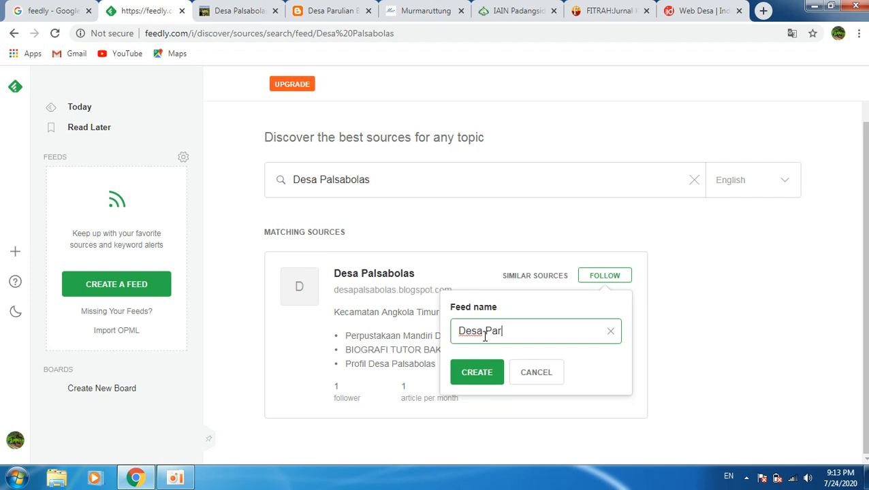
{"action": "type", "text": "sabola"}
{"action": "key", "text": "BackSpace"}
{"action": "key", "text": "BackSpace"}
{"action": "key", "text": "BackSpace"}
{"action": "key", "text": "BackSpace"}
{"action": "key", "text": "BackSpace"}
{"action": "key", "text": "BackSpace"}
{"action": "key", "text": "BackSpace"}
{"action": "key", "text": "BackSpace"}
{"action": "key", "text": "BackSpace"}
{"action": "key", "text": "BackSpace"}
{"action": "key", "text": "BackSpace"}
{"action": "key", "text": "BackSpace"}
{"action": "key", "text": "BackSpace"}
{"action": "key", "text": "BackSpace"}
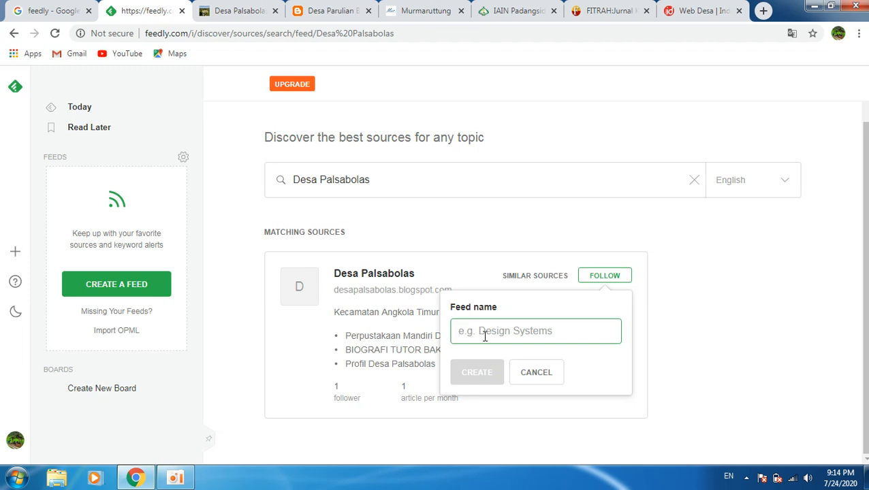
{"action": "type", "text": "Hakim Sire"}
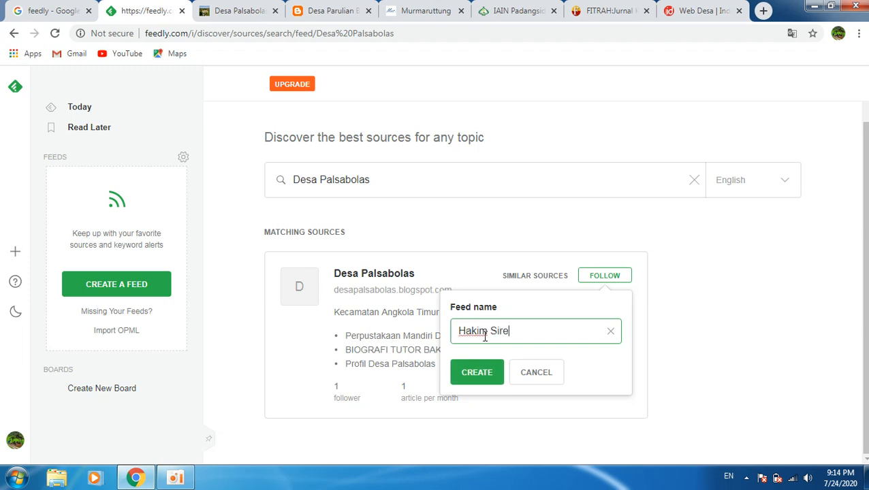
{"action": "type", "text": "gar"}
{"action": "left_click", "coordinate": [483, 374]}
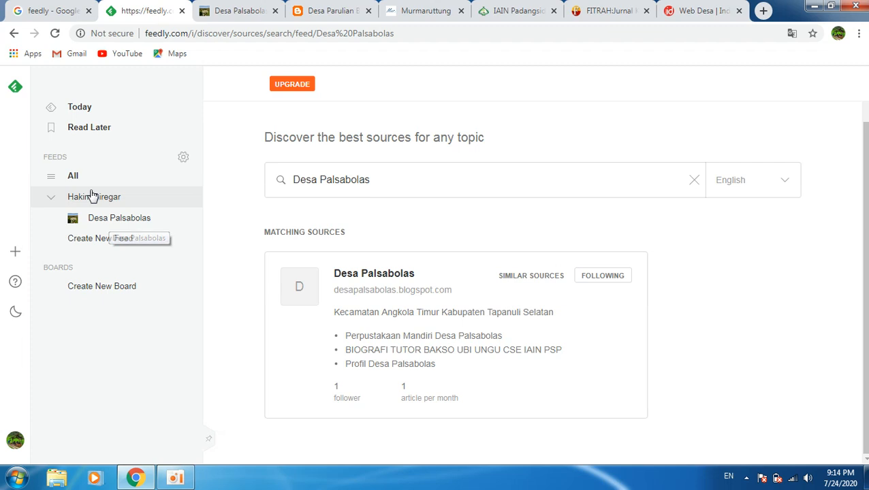
List every Desa Palsabolas article, including Perpustakaan Mandiri and Profil Desa Palsabolas, after checking the blog.
{"action": "left_click", "coordinate": [104, 223]}
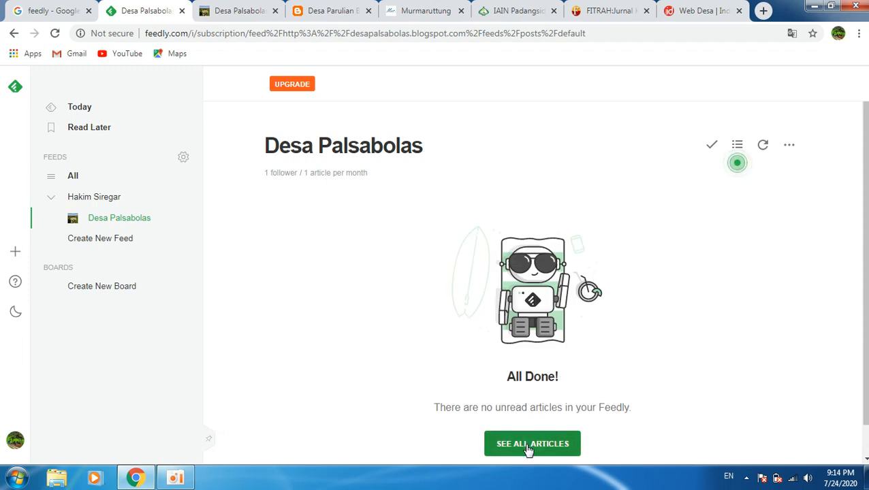
{"action": "left_click", "coordinate": [526, 450]}
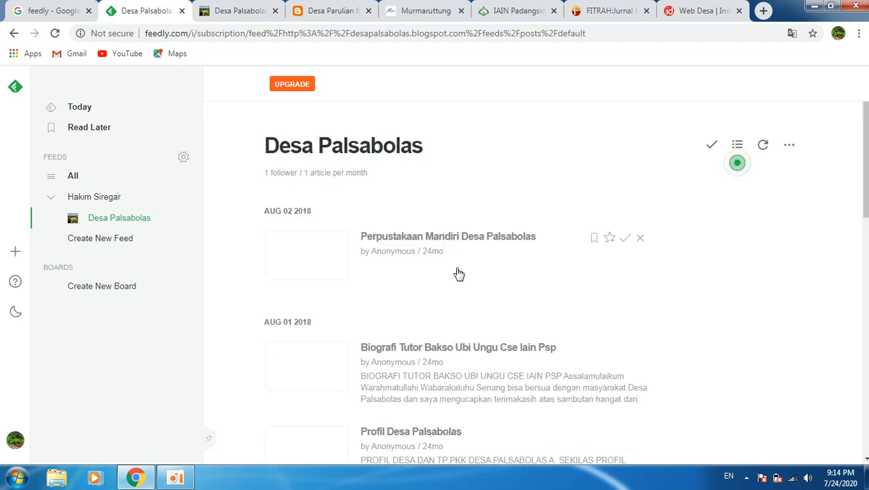
{"action": "left_click", "coordinate": [248, 12]}
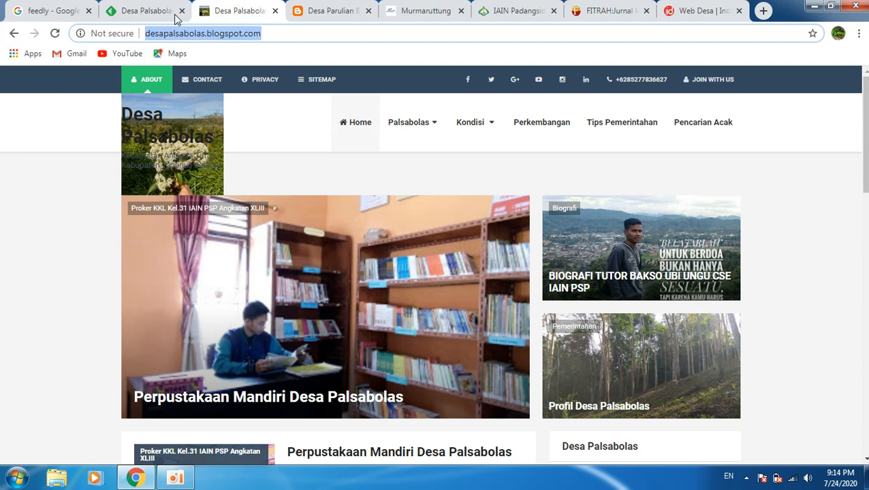
{"action": "left_click", "coordinate": [153, 11]}
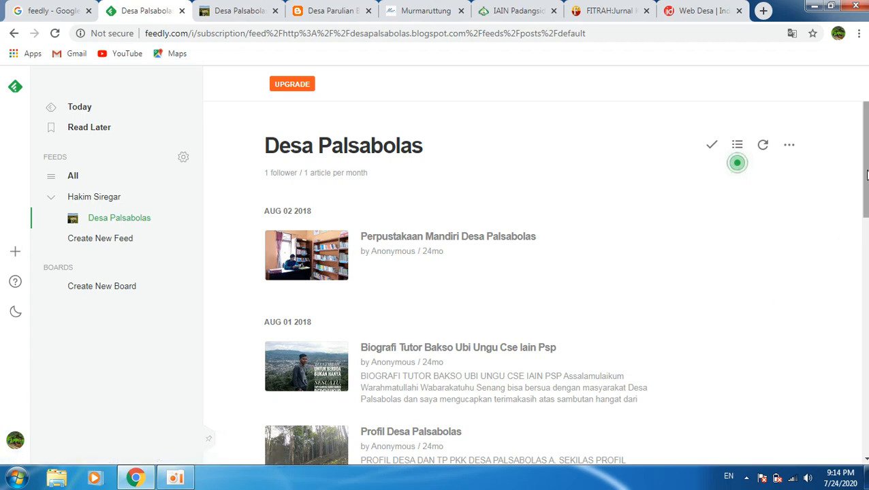
{"action": "scroll", "coordinate": [853, 208], "scroll_direction": "down", "scroll_amount": 5}
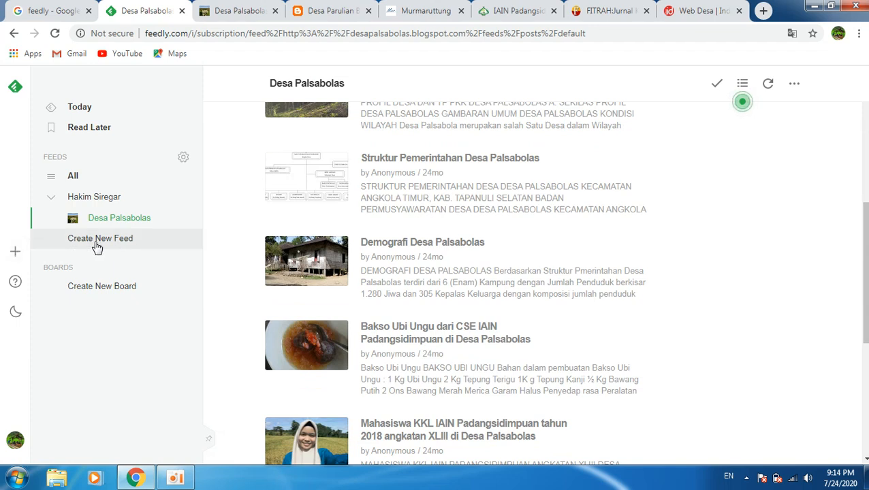
Copy the Desa Parulian Baru blog address into Feedly's source search.
{"action": "left_click", "coordinate": [14, 257]}
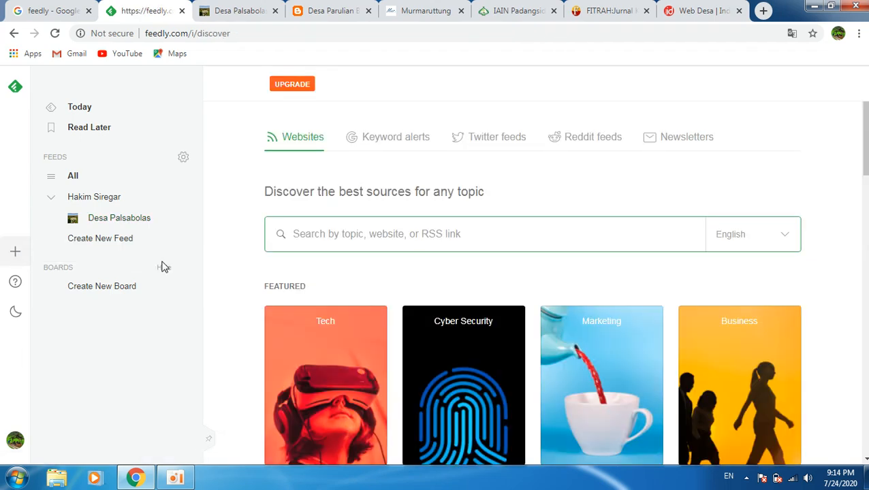
{"action": "left_click", "coordinate": [327, 10]}
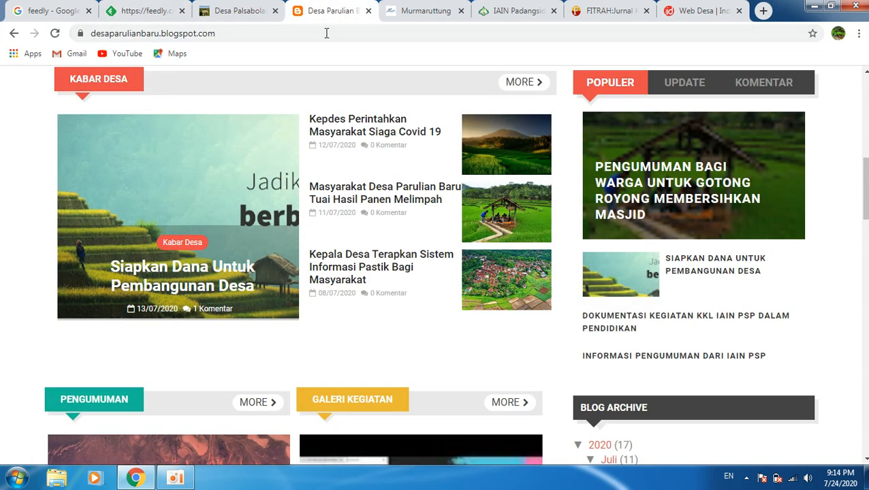
{"action": "left_click", "coordinate": [326, 34]}
{"action": "key", "text": "ctrl+c"}
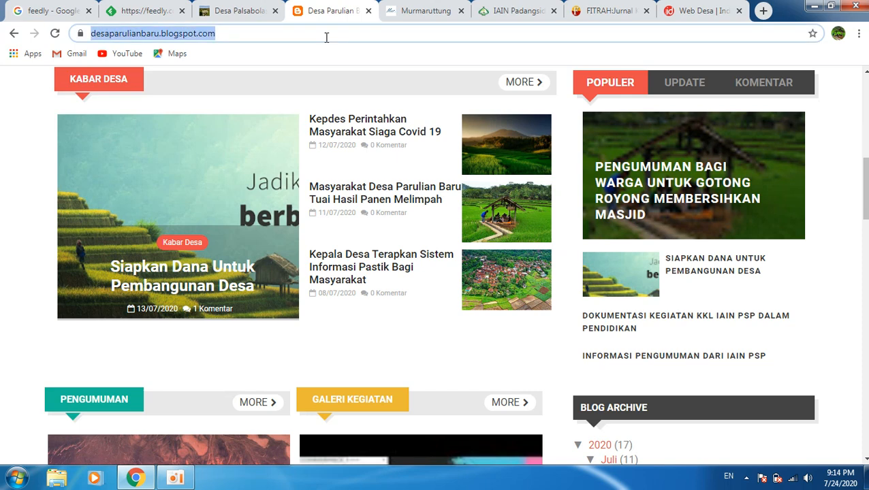
{"action": "left_click", "coordinate": [147, 10]}
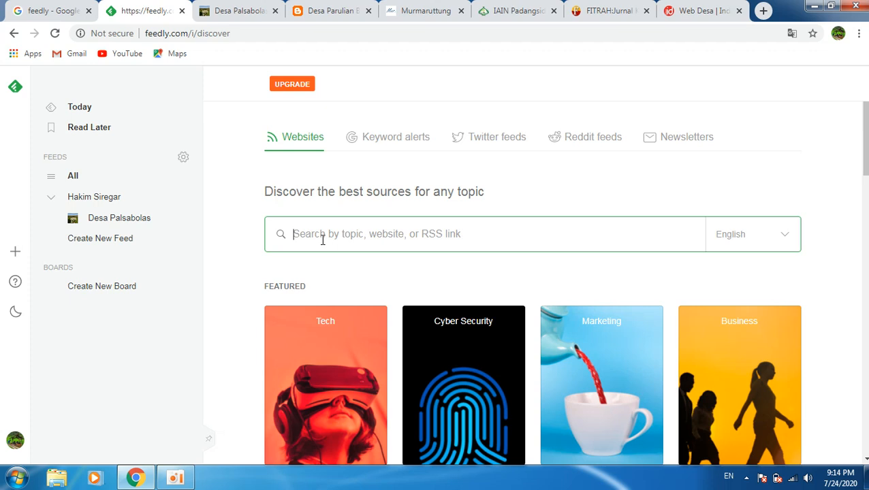
{"action": "key", "text": "ctrl+v"}
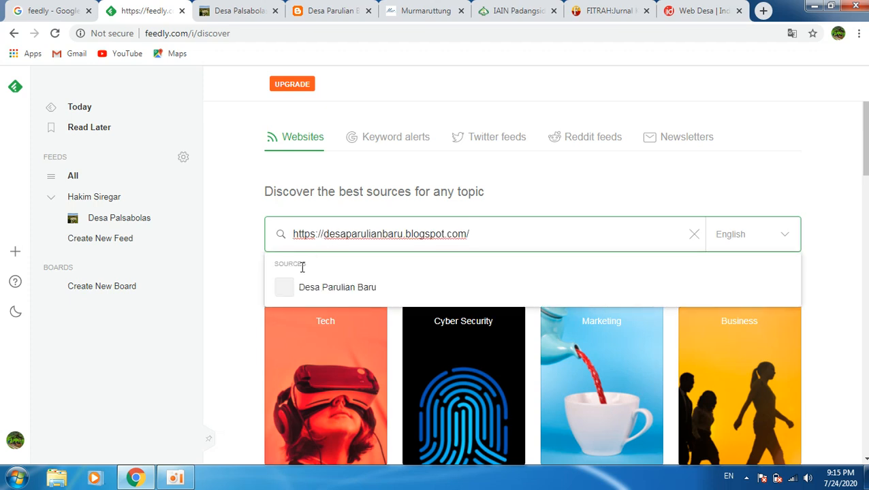
Follow the Desa Parulian Baru source in a new feed, typing 'Al' as its name.
{"action": "left_click", "coordinate": [292, 292]}
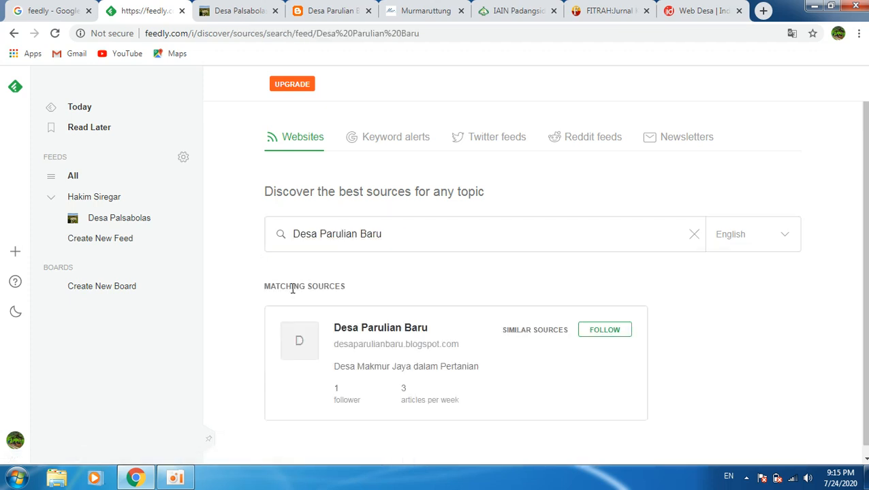
{"action": "left_click", "coordinate": [609, 331]}
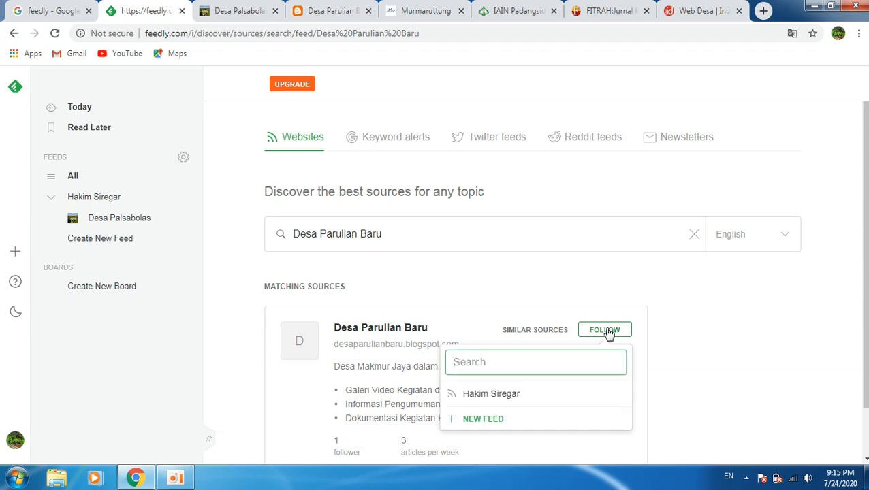
{"action": "left_click", "coordinate": [491, 421]}
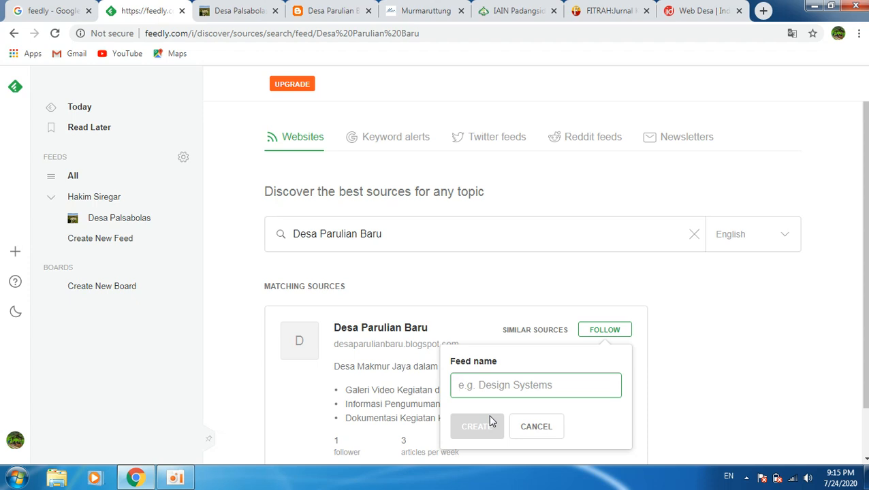
{"action": "type", "text": "Aldi"}
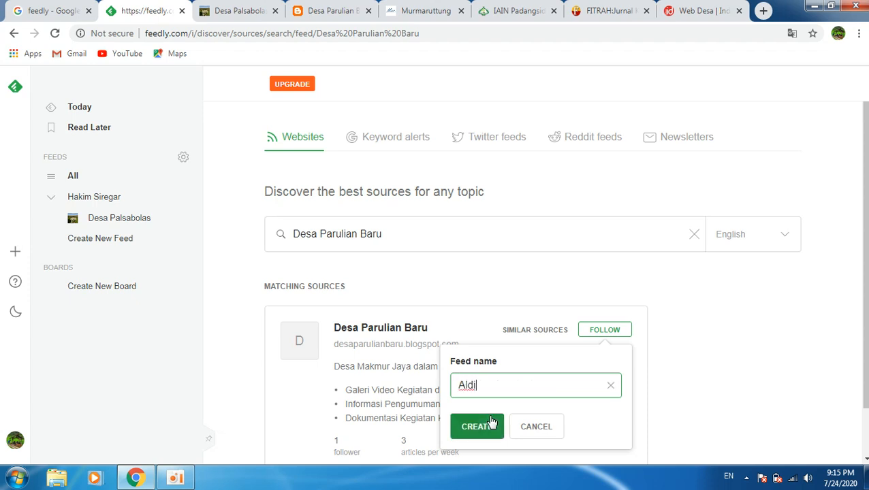
{"action": "left_click", "coordinate": [479, 427]}
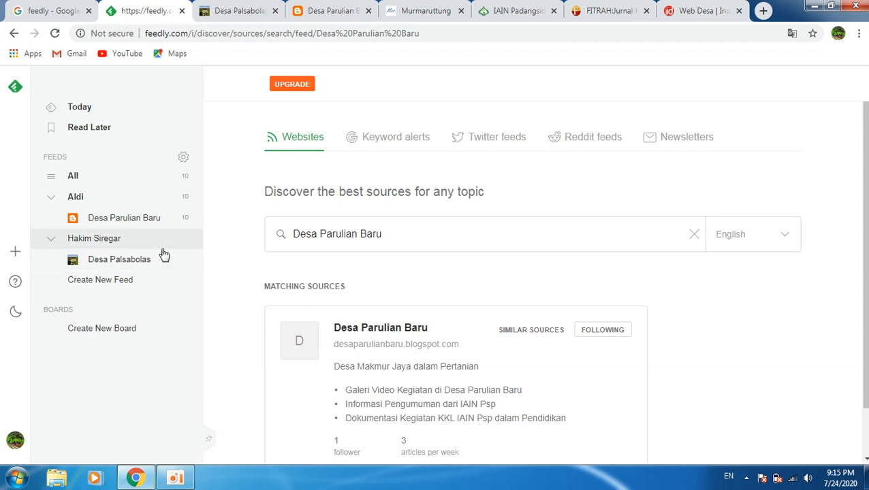
Open the Desa Parulian Baru feed and browse its article list.
{"action": "left_click", "coordinate": [147, 232]}
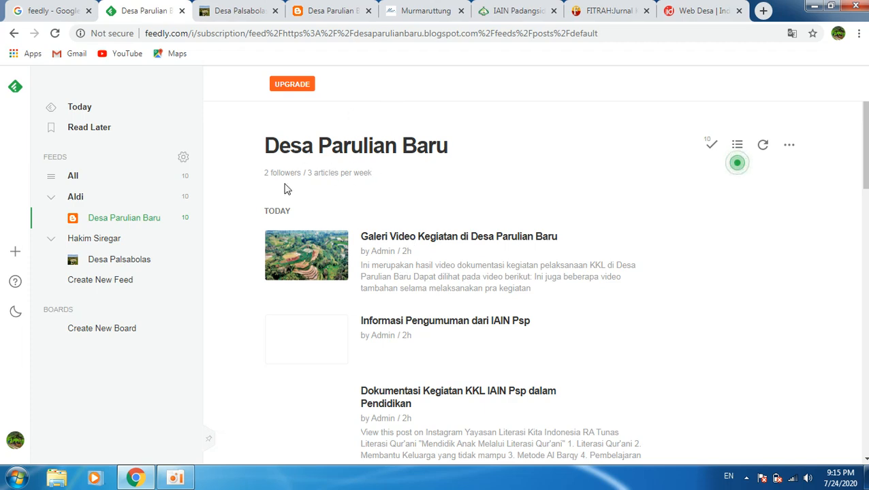
{"action": "scroll", "coordinate": [531, 272], "scroll_direction": "down", "scroll_amount": 5}
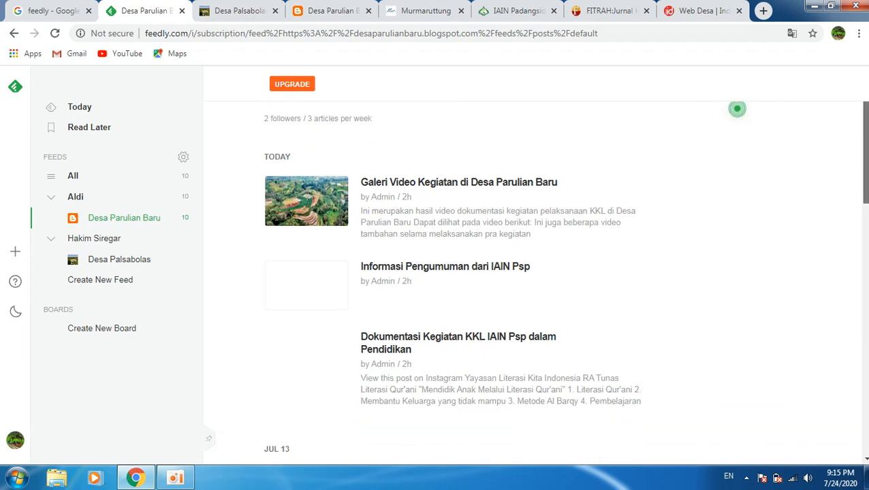
{"action": "scroll", "coordinate": [532, 272], "scroll_direction": "down", "scroll_amount": 3}
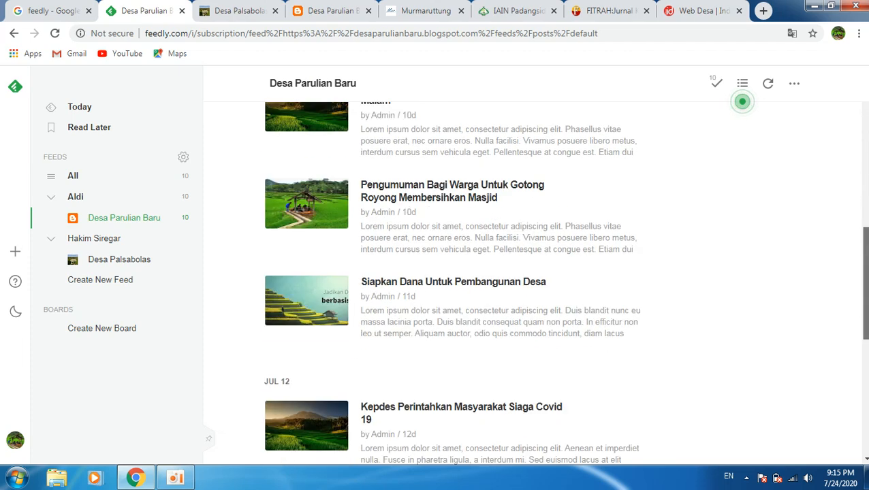
{"action": "scroll", "coordinate": [531, 273], "scroll_direction": "up", "scroll_amount": 8}
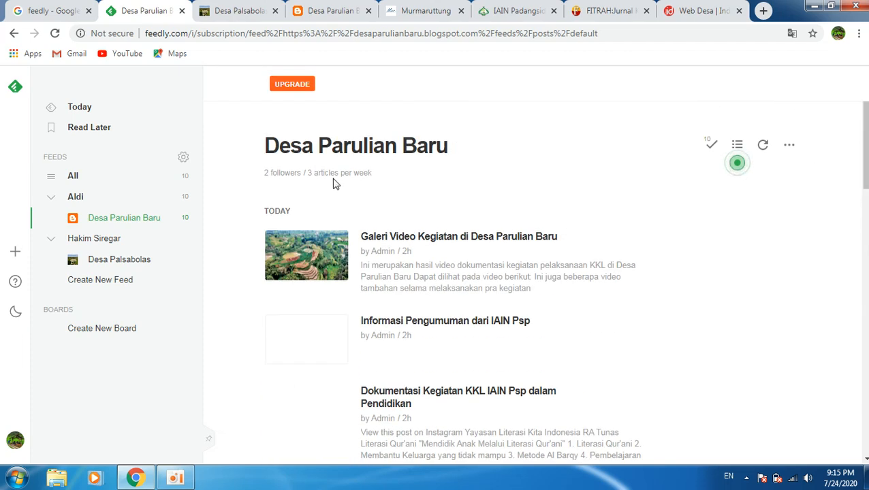
Read the Galeri Video Kegiatan di Desa Parulian Baru article, then mark it unread again.
{"action": "left_click", "coordinate": [405, 238]}
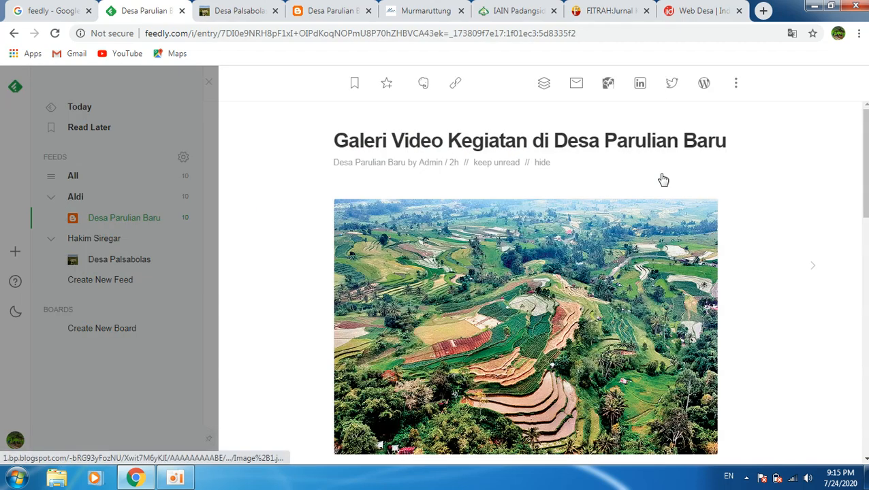
{"action": "scroll", "coordinate": [534, 351], "scroll_direction": "down", "scroll_amount": 5}
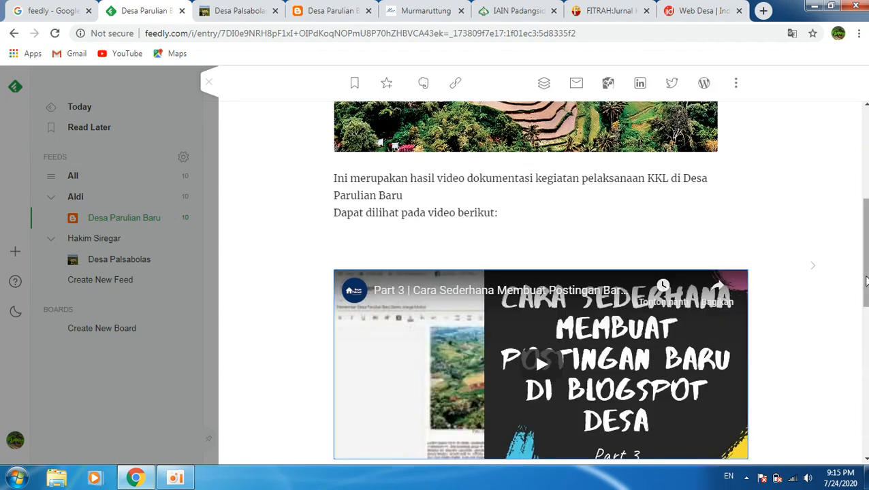
{"action": "scroll", "coordinate": [534, 351], "scroll_direction": "down", "scroll_amount": 2}
{"action": "scroll", "coordinate": [534, 350], "scroll_direction": "down", "scroll_amount": 2}
{"action": "scroll", "coordinate": [534, 350], "scroll_direction": "down", "scroll_amount": 3}
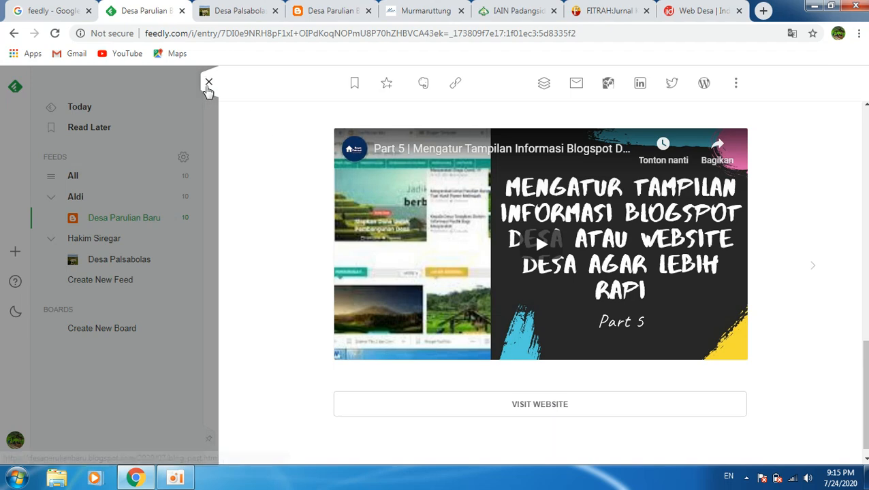
{"action": "left_click", "coordinate": [209, 88]}
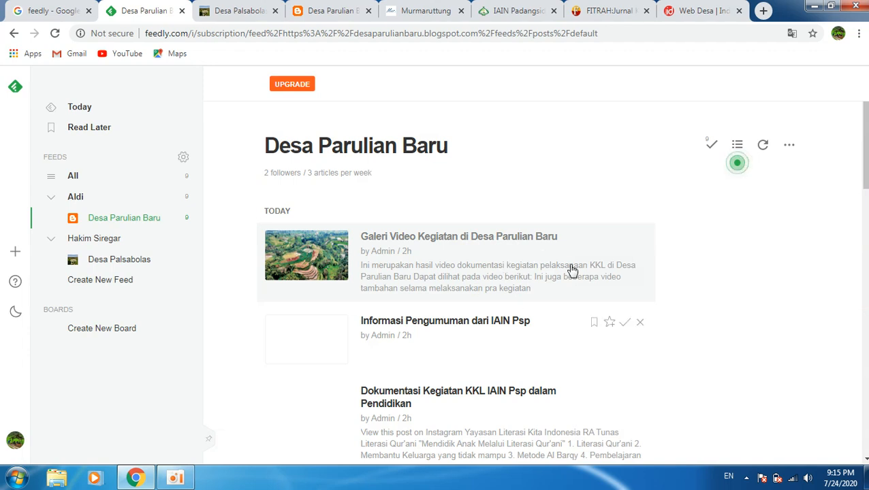
{"action": "left_click", "coordinate": [624, 240]}
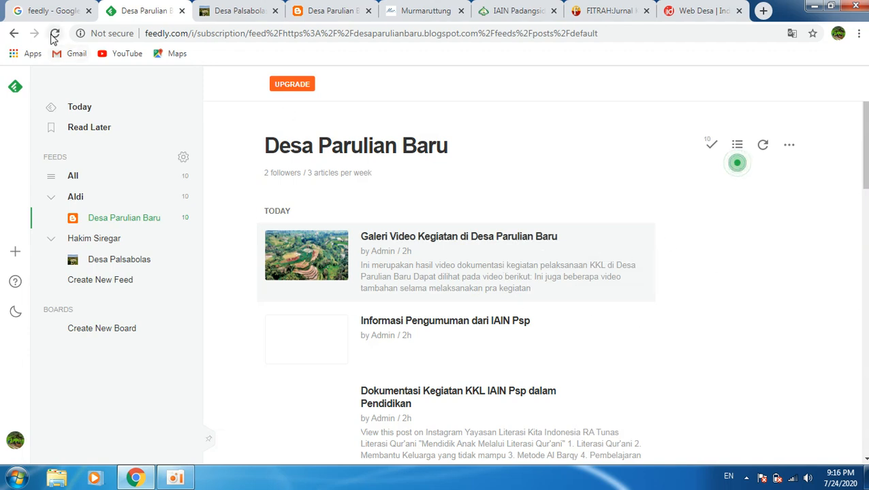
Read Informasi Pengumuman dari IAIN Psp, Pengumuman Bagi Warga and Siapkan Dana Untuk Pembangunan Desa.
{"action": "left_click", "coordinate": [409, 354]}
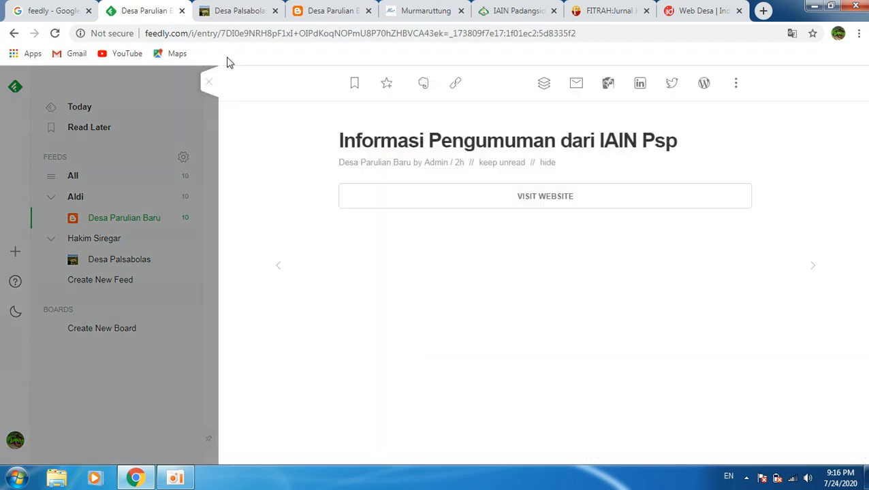
{"action": "left_click", "coordinate": [208, 84]}
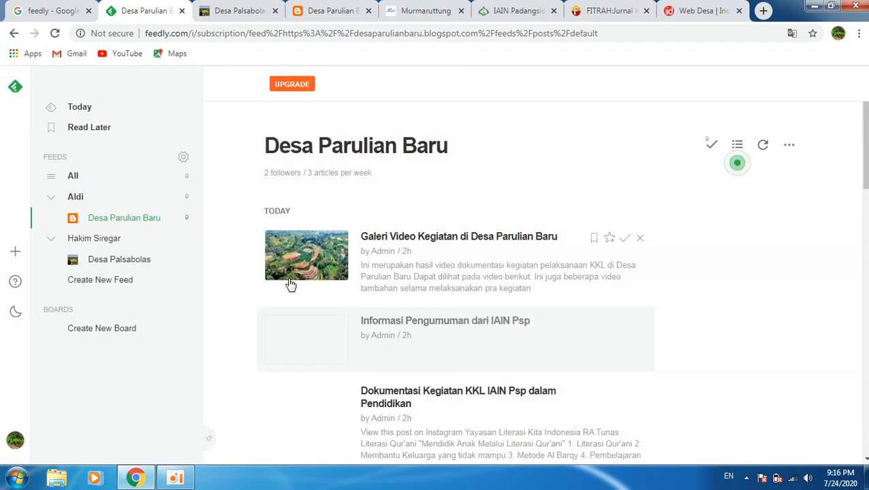
{"action": "scroll", "coordinate": [739, 102], "scroll_direction": "down", "scroll_amount": 10}
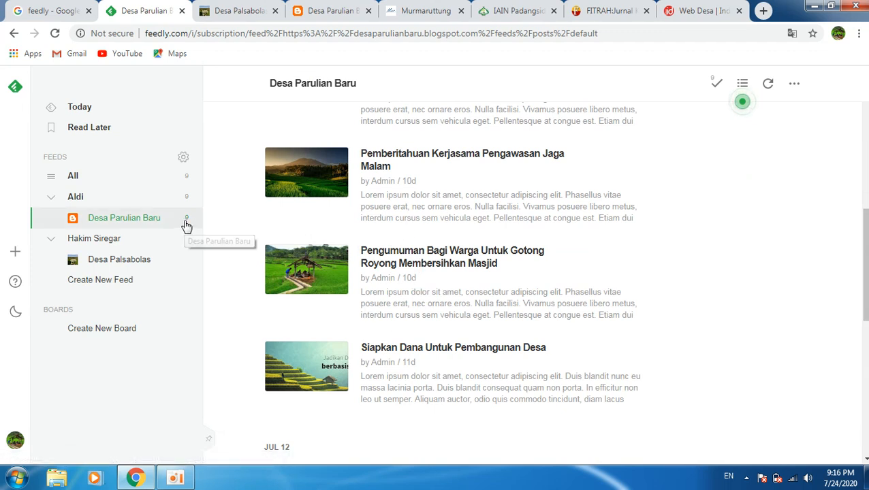
{"action": "left_click", "coordinate": [385, 275]}
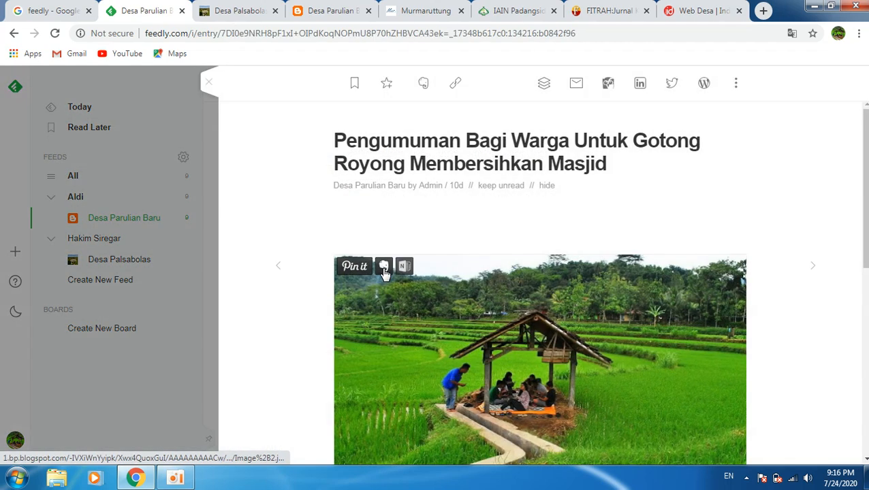
{"action": "left_click", "coordinate": [206, 82]}
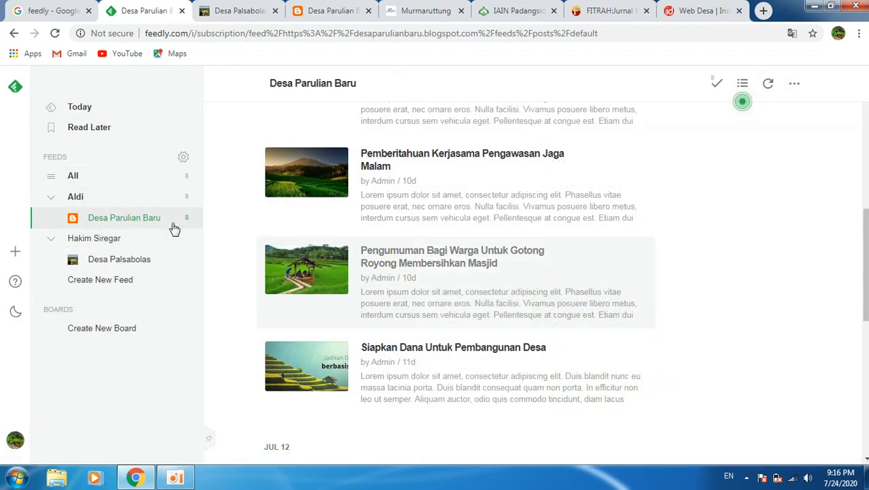
{"action": "left_click", "coordinate": [389, 284]}
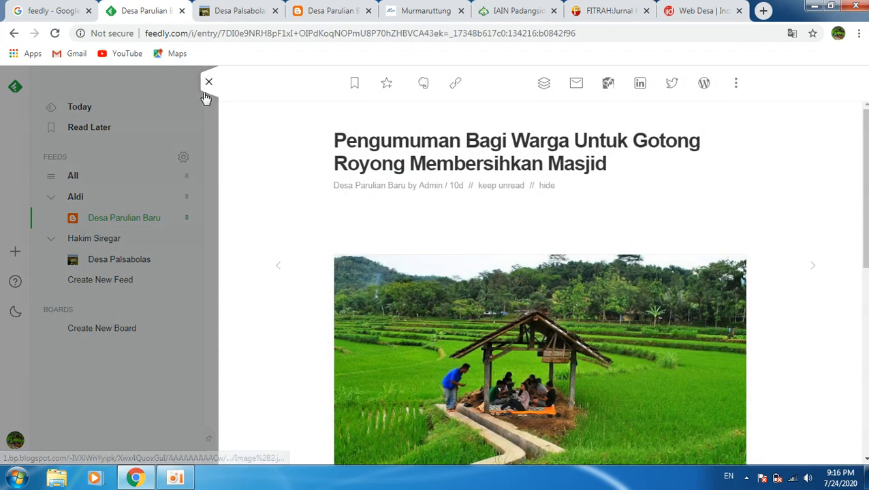
{"action": "left_click", "coordinate": [208, 83]}
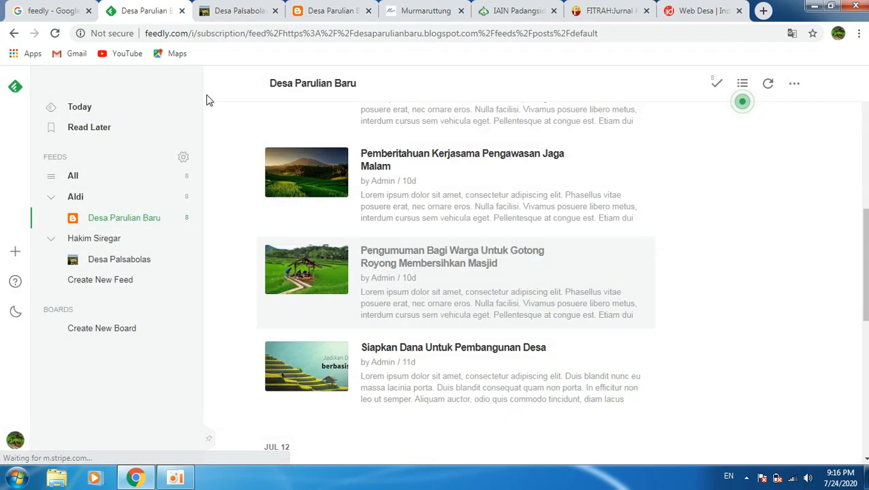
{"action": "left_click", "coordinate": [369, 363]}
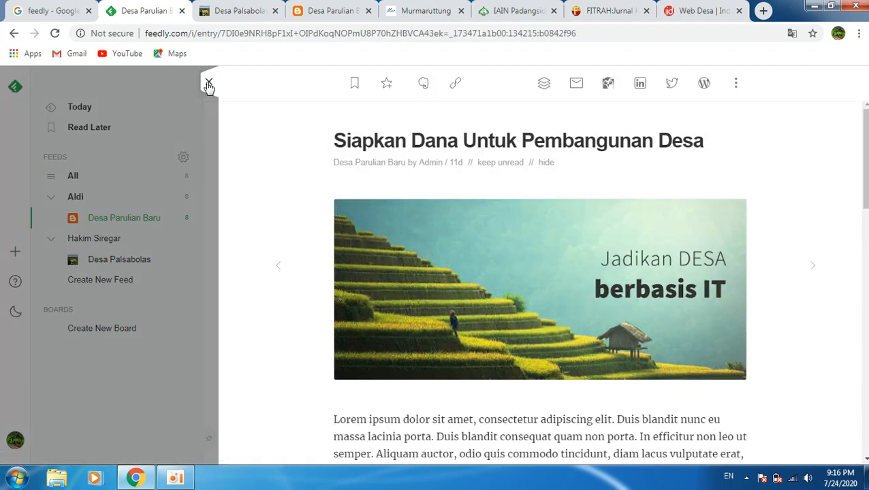
{"action": "left_click", "coordinate": [208, 83]}
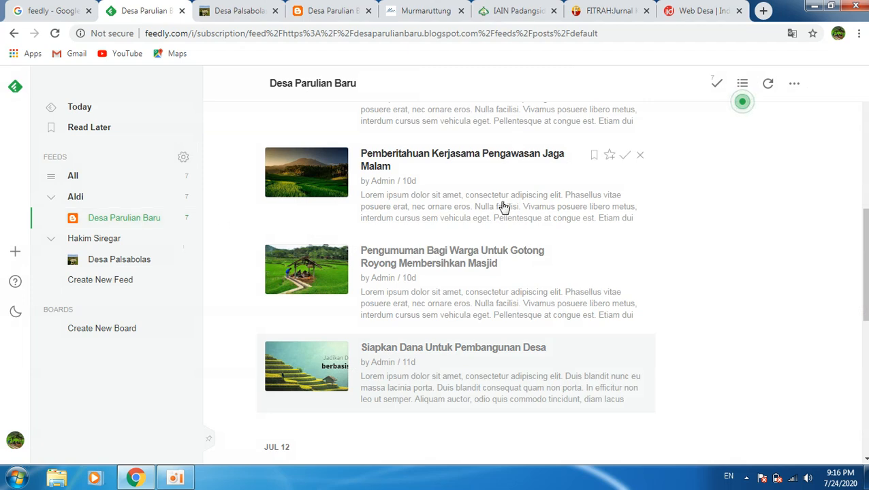
{"action": "left_click_drag", "start_coordinate": [865, 253], "coordinate": [866, 169]}
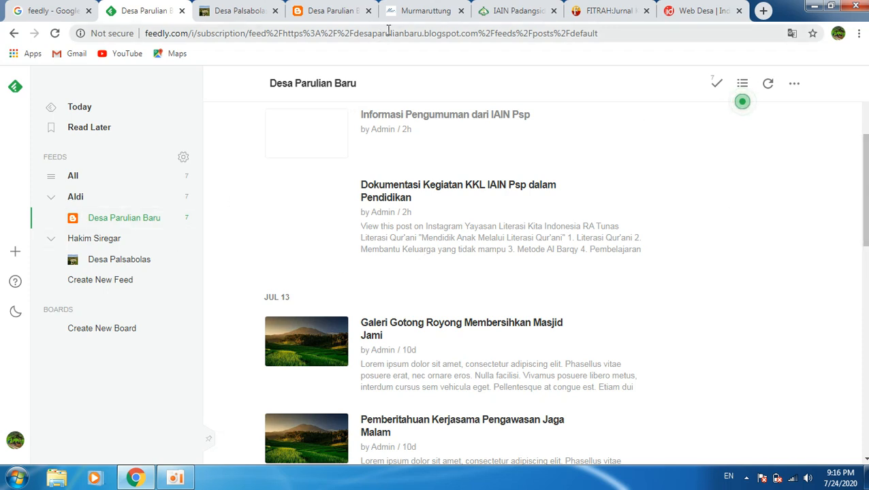
Copy the Murmaruttung blog address into Feedly's source search.
{"action": "left_click", "coordinate": [429, 12]}
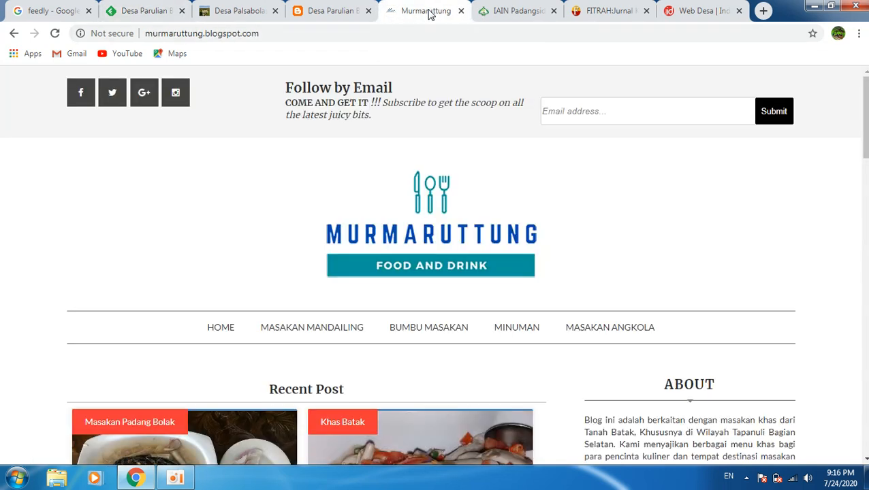
{"action": "left_click", "coordinate": [361, 32]}
{"action": "right_click", "coordinate": [361, 33]}
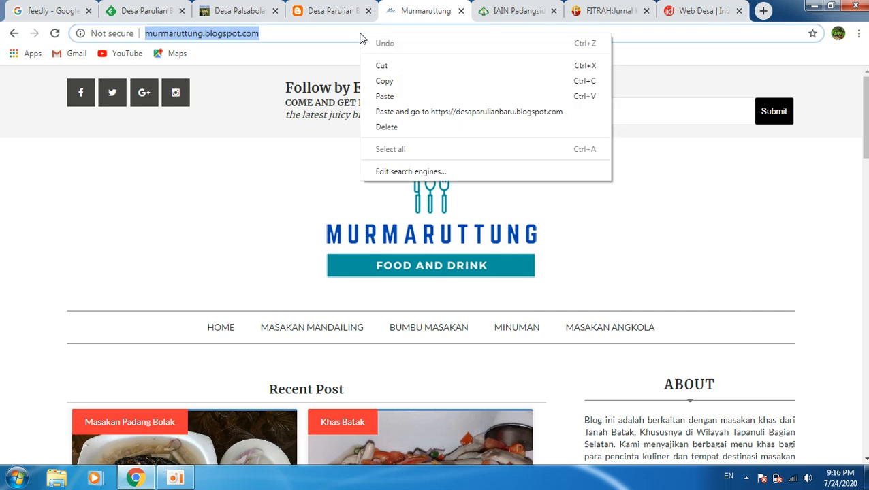
{"action": "left_click", "coordinate": [393, 82]}
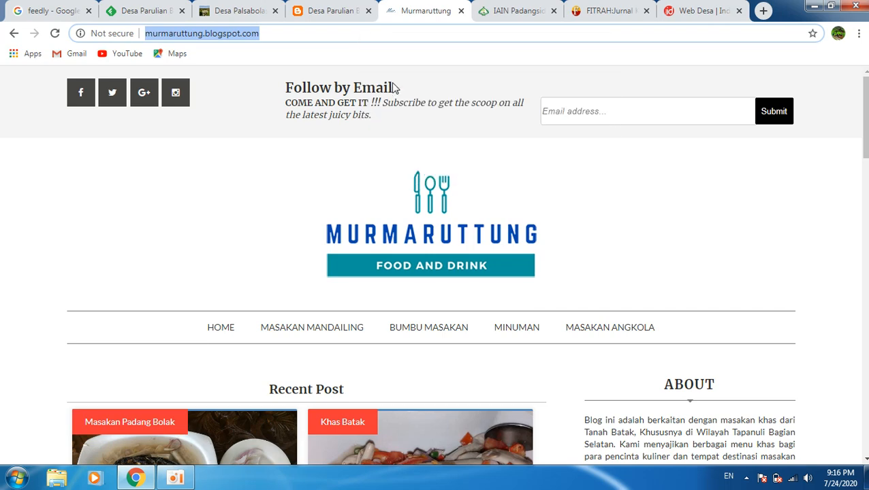
{"action": "left_click", "coordinate": [170, 17]}
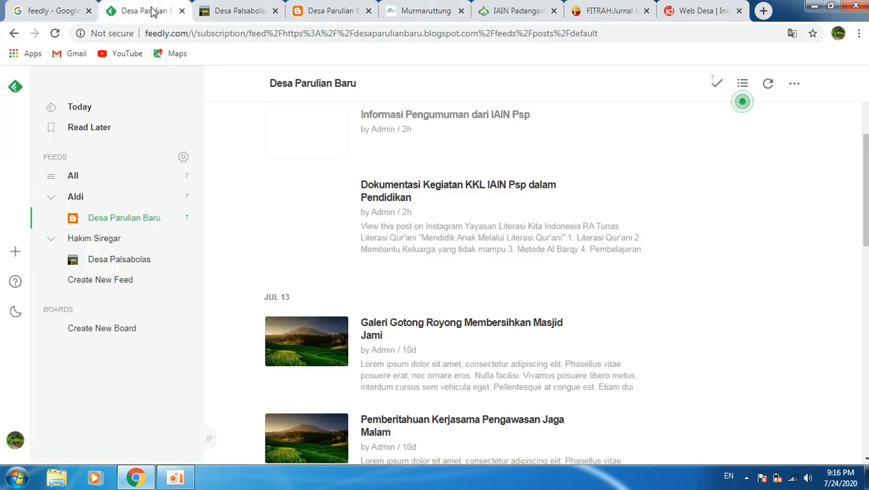
{"action": "left_click", "coordinate": [15, 254]}
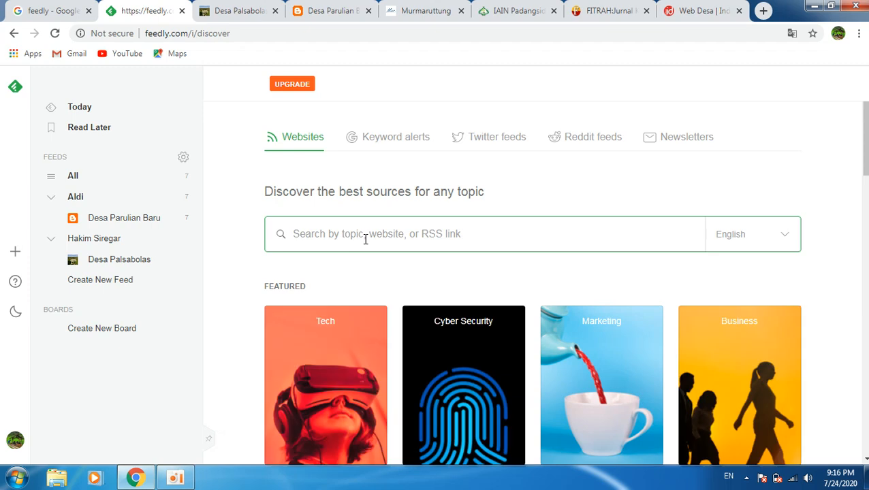
{"action": "key", "text": "ctrl+v"}
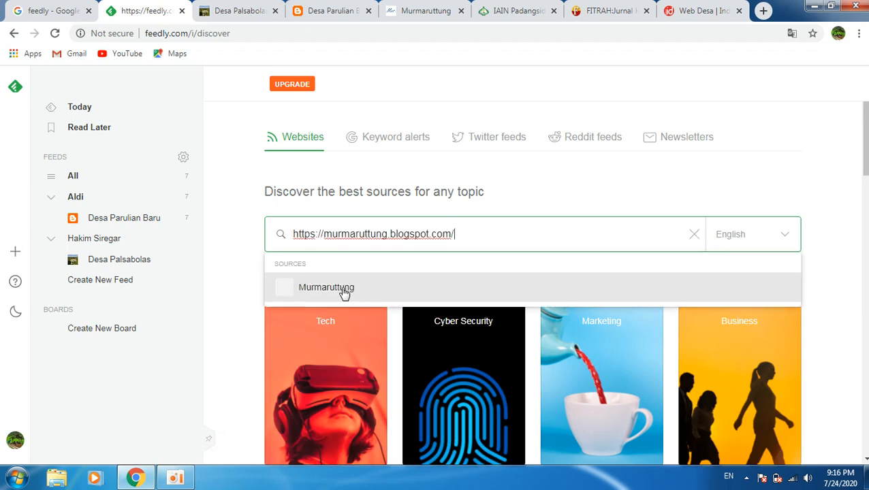
Follow the Murmaruttung source in a new feed named 'Mur'.
{"action": "left_click", "coordinate": [341, 289]}
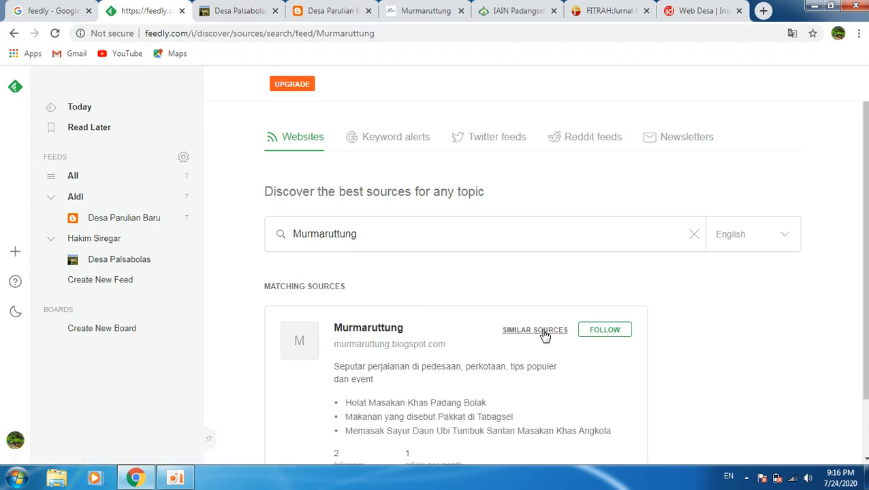
{"action": "left_click", "coordinate": [597, 333]}
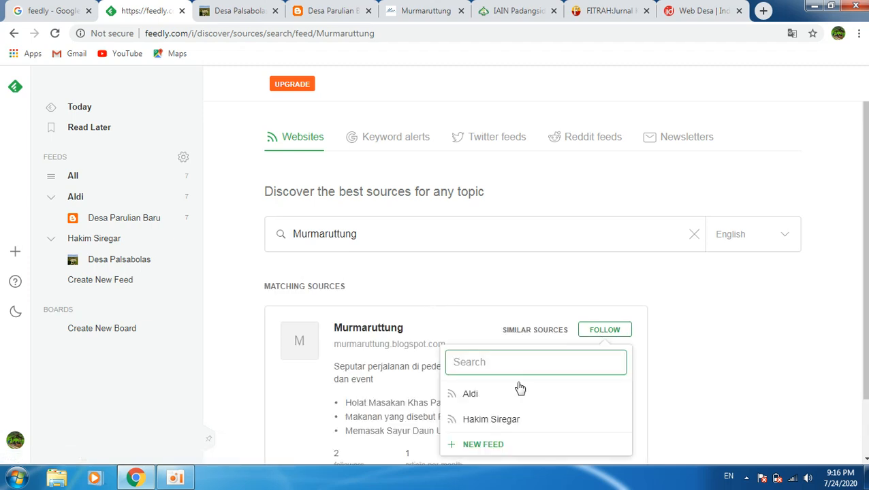
{"action": "left_click", "coordinate": [481, 445]}
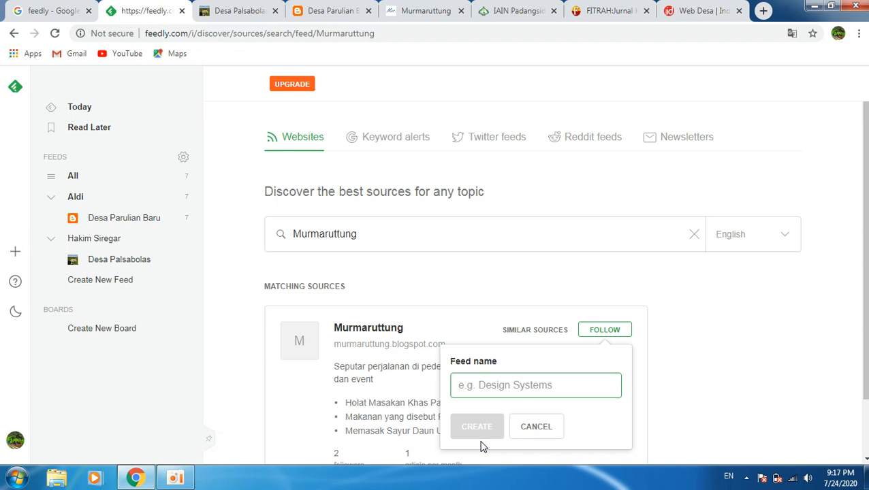
{"action": "type", "text": "Mur"}
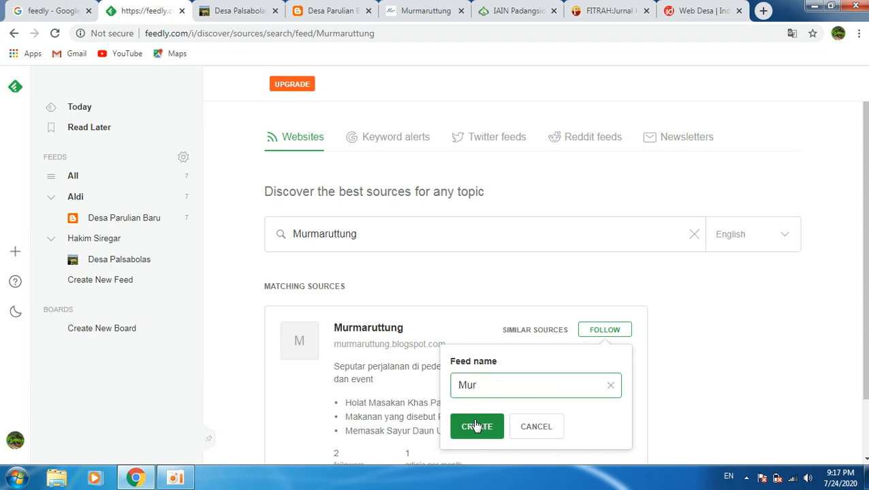
{"action": "left_click", "coordinate": [475, 425]}
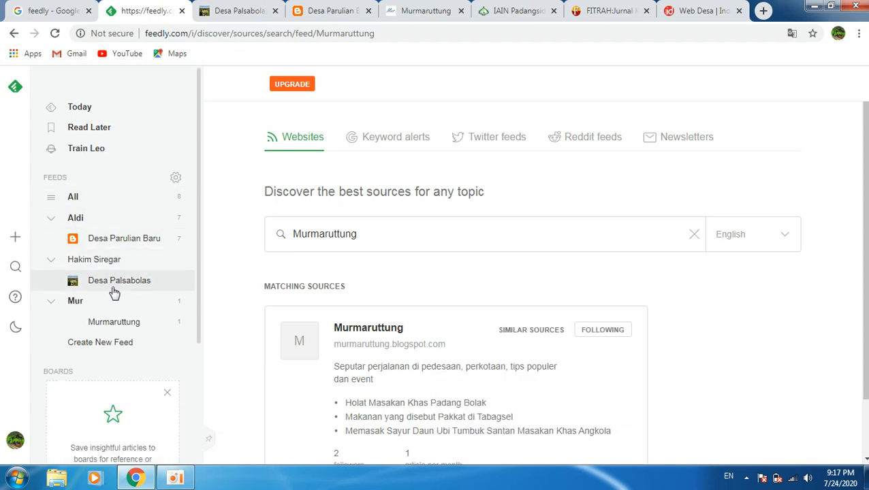
Read the Holat Masakan Khas Padang Bolak article and mark it as read.
{"action": "left_click", "coordinate": [114, 322]}
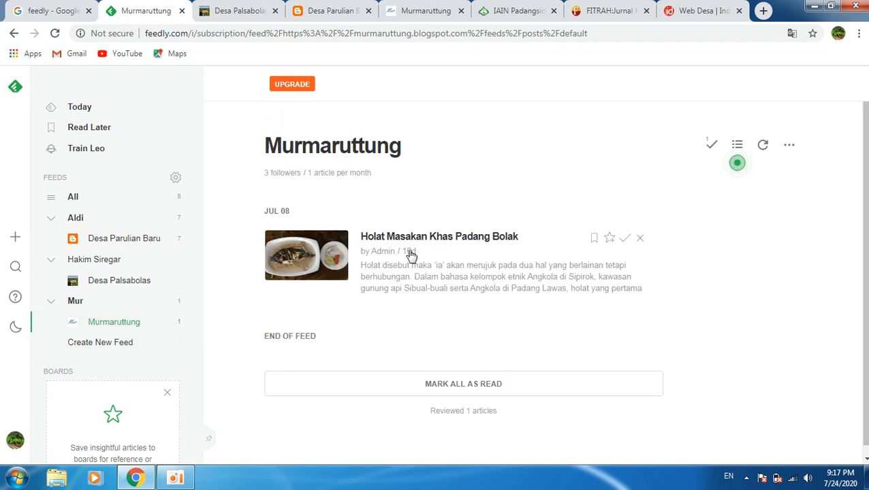
{"action": "mouse_move", "coordinate": [410, 254]}
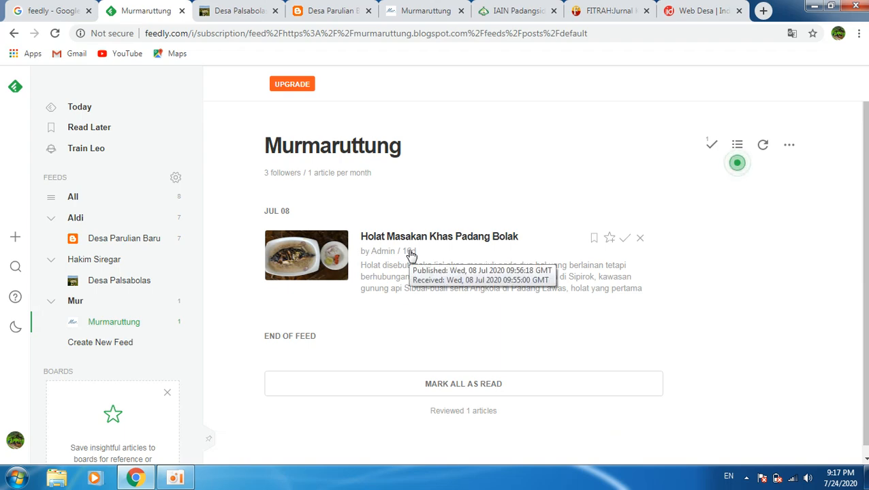
{"action": "left_click", "coordinate": [438, 254]}
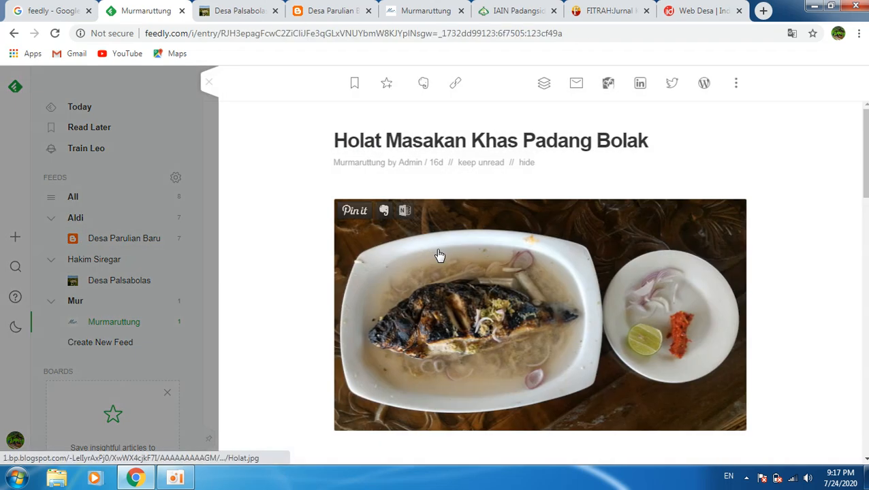
{"action": "left_click", "coordinate": [208, 84]}
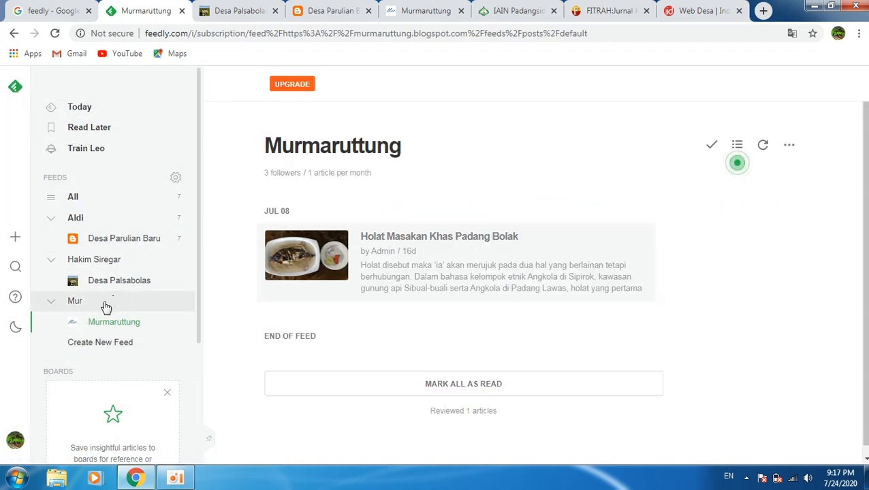
{"action": "left_click", "coordinate": [105, 326]}
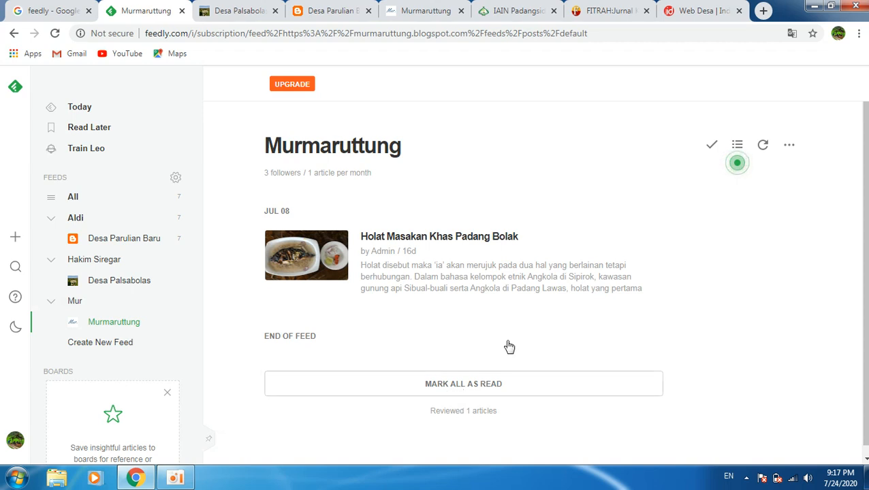
{"action": "mouse_move", "coordinate": [628, 257]}
{"action": "left_click", "coordinate": [626, 239]}
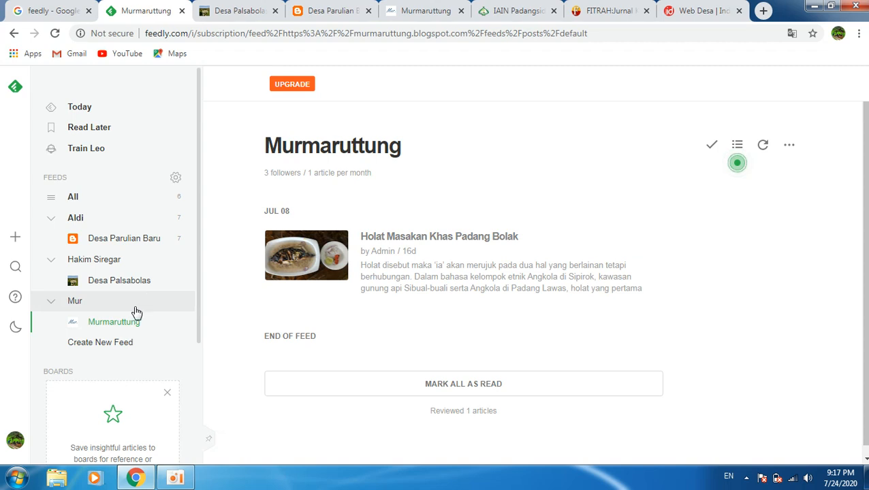
Open the Mur feed and list all of its articles.
{"action": "left_click", "coordinate": [120, 323]}
{"action": "left_click", "coordinate": [118, 311]}
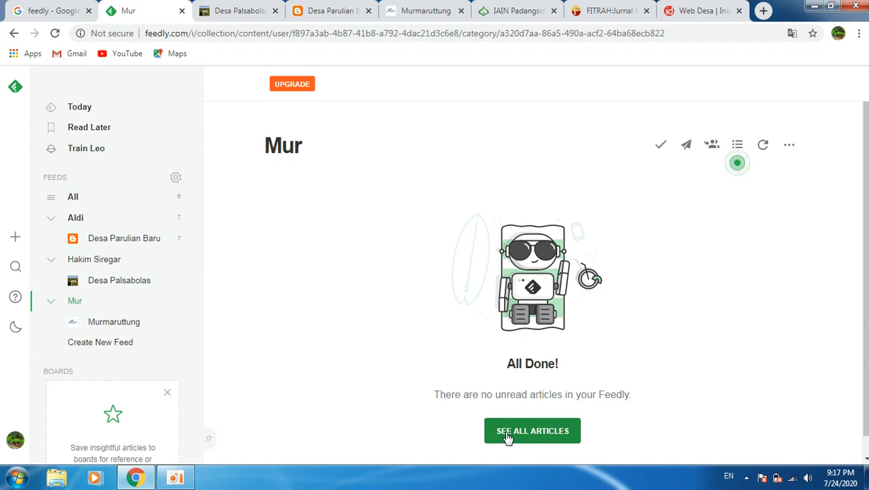
{"action": "left_click", "coordinate": [507, 434]}
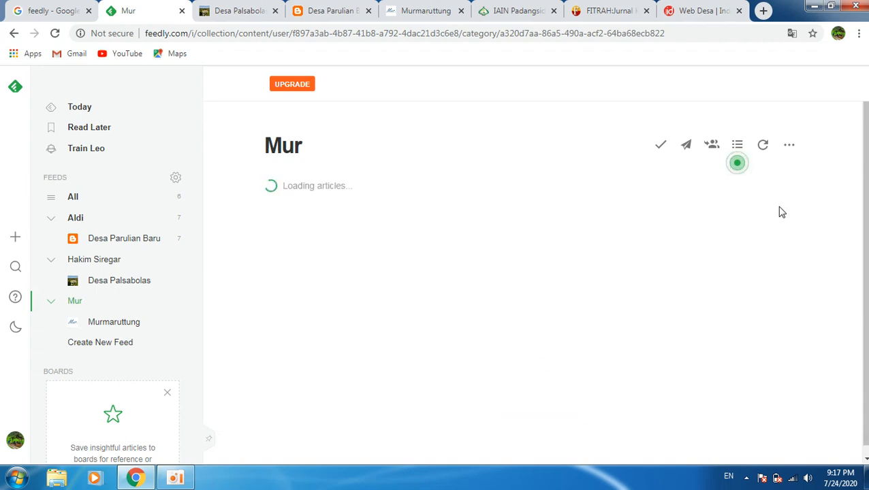
{"action": "scroll", "coordinate": [866, 264], "scroll_direction": "down", "scroll_amount": 5}
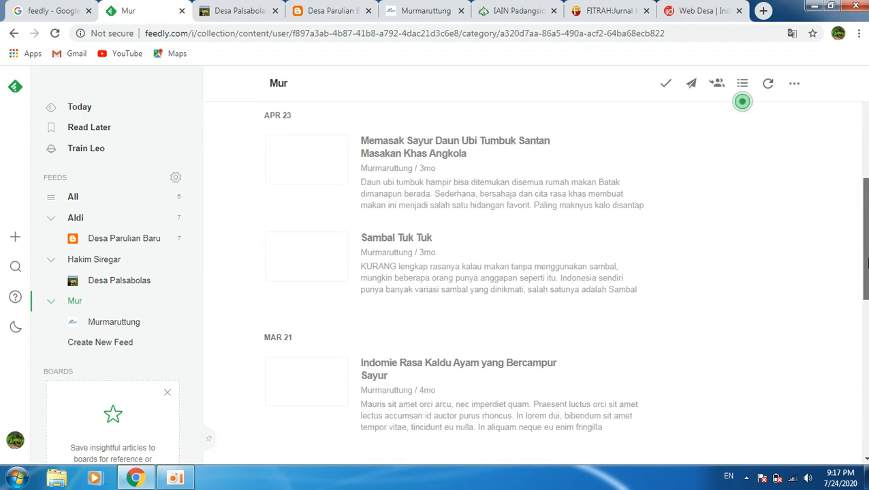
{"action": "scroll", "coordinate": [866, 264], "scroll_direction": "down", "scroll_amount": 5}
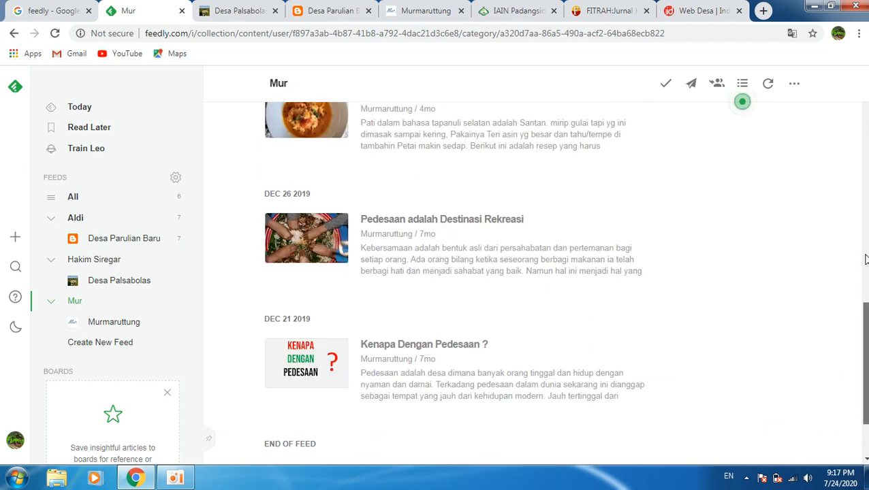
{"action": "left_click_drag", "start_coordinate": [867, 258], "coordinate": [861, 102]}
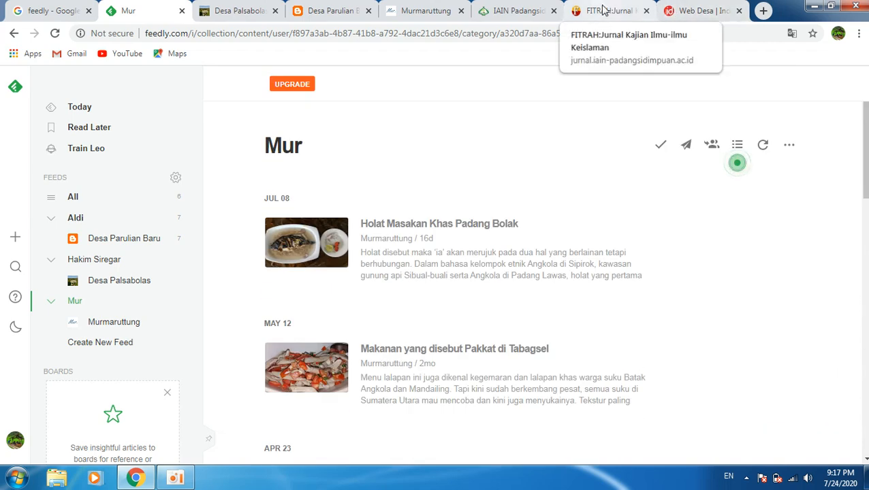
Copy the IAIN Padangsidimpuan site address into Feedly's source search.
{"action": "left_click", "coordinate": [506, 12]}
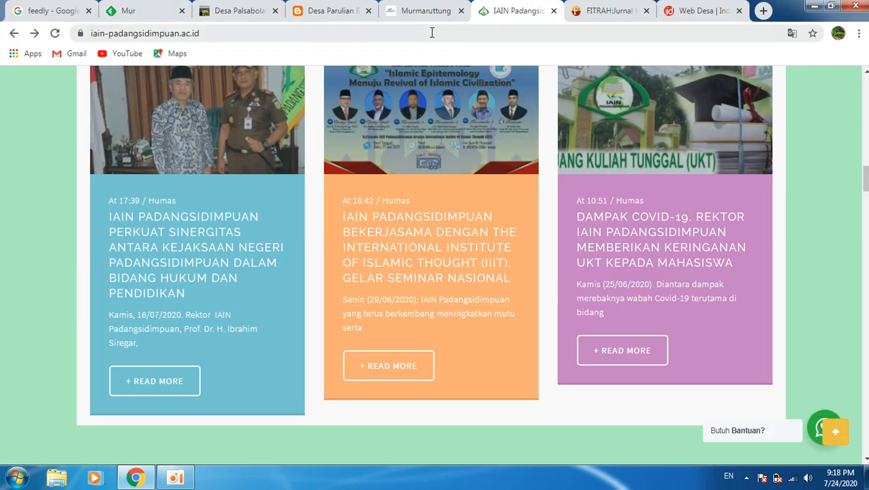
{"action": "left_click", "coordinate": [417, 33]}
{"action": "right_click", "coordinate": [416, 33]}
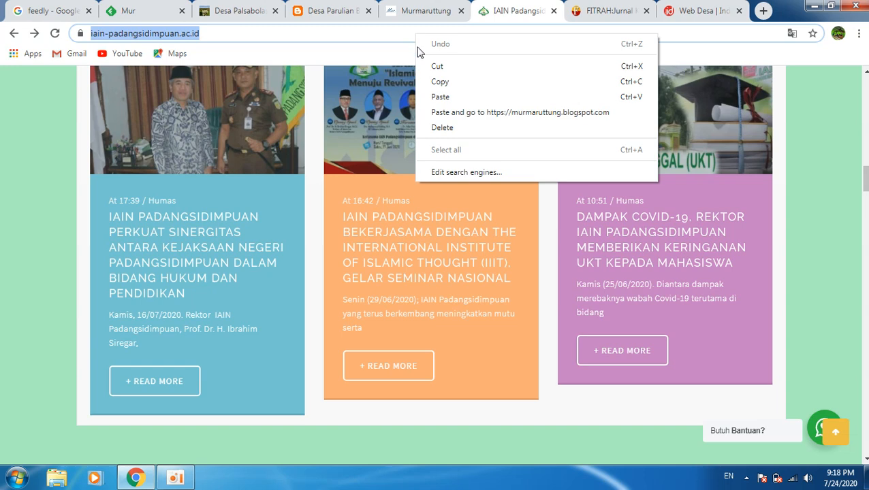
{"action": "left_click", "coordinate": [440, 82]}
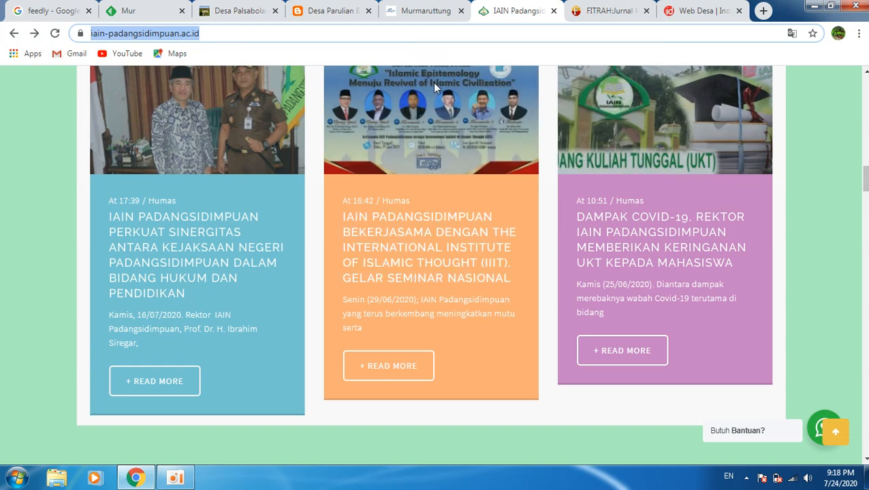
{"action": "left_click", "coordinate": [128, 10]}
{"action": "left_click", "coordinate": [15, 239]}
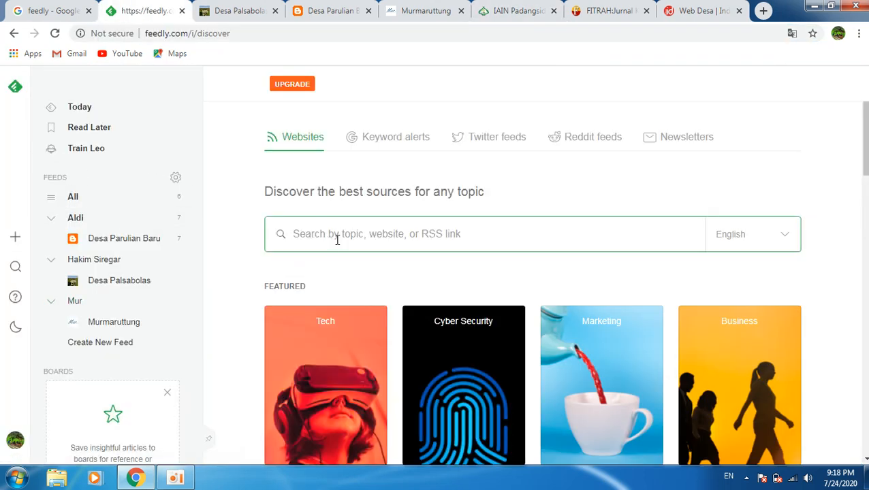
{"action": "key", "text": "ctrl+v"}
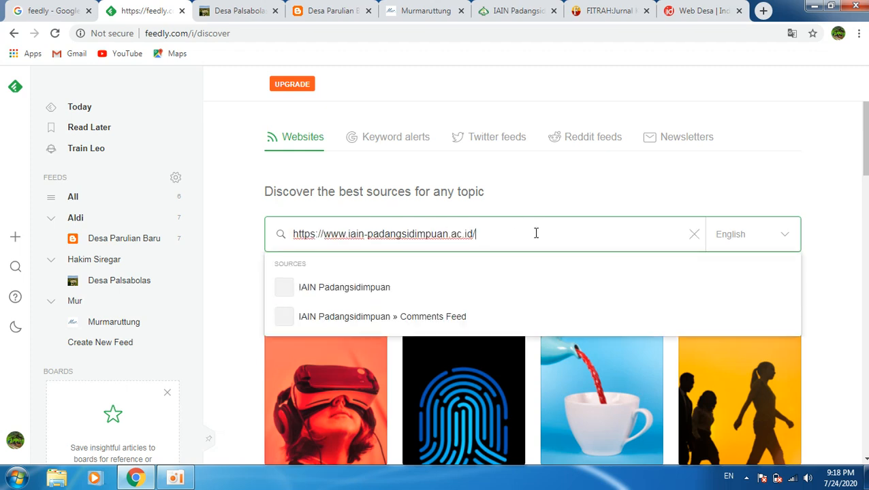
Follow IAIN Padangsidimpuan in a new feed named Kampus IAIN and open it.
{"action": "left_click", "coordinate": [286, 293]}
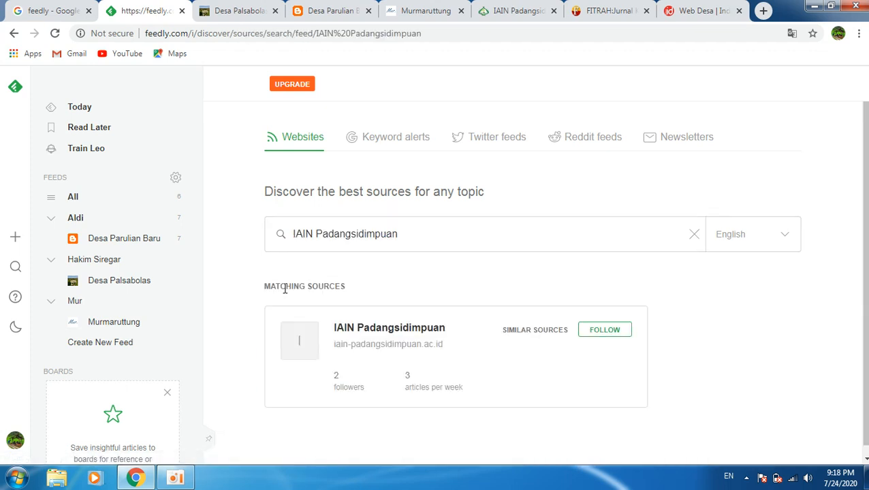
{"action": "left_click", "coordinate": [595, 337]}
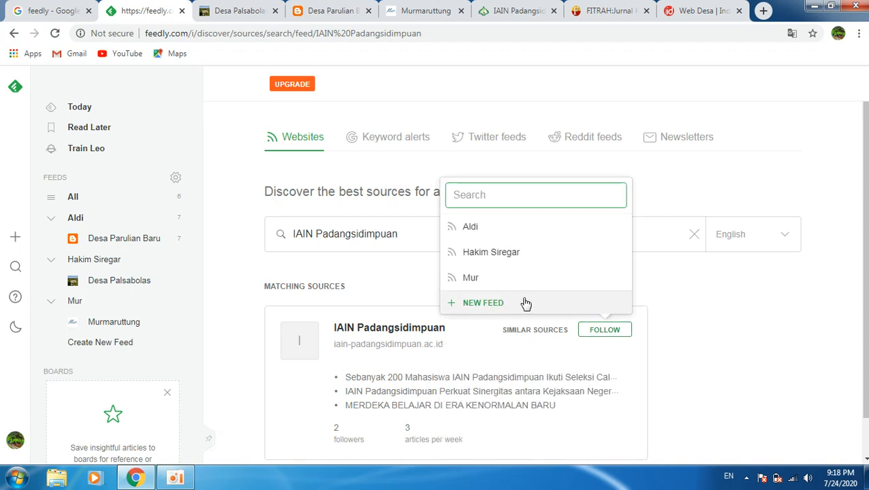
{"action": "left_click", "coordinate": [526, 303]}
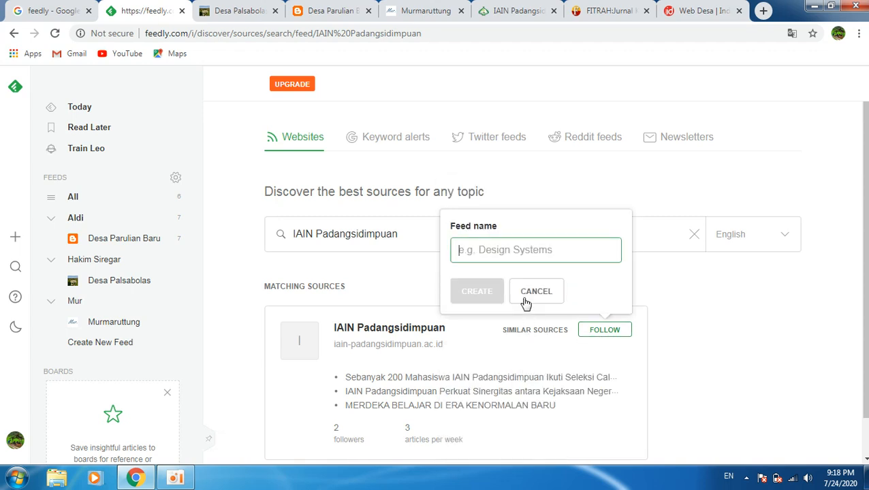
{"action": "type", "text": "Kampus IAIN"}
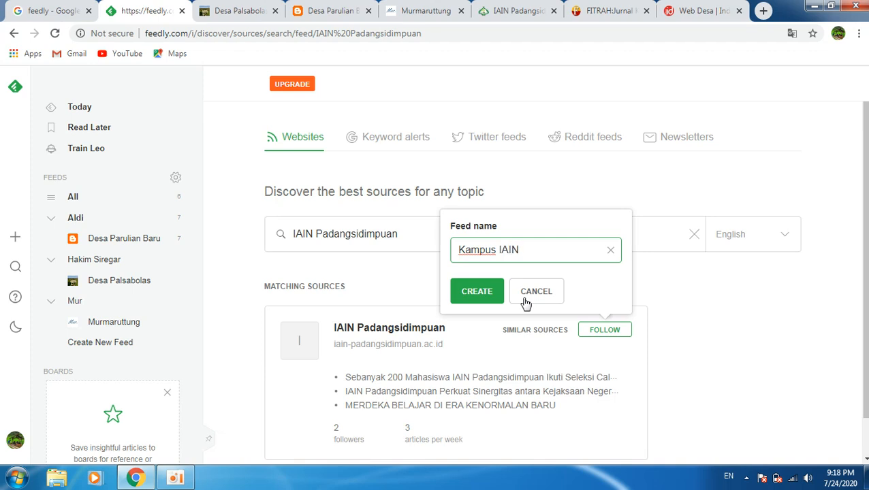
{"action": "left_click", "coordinate": [482, 297]}
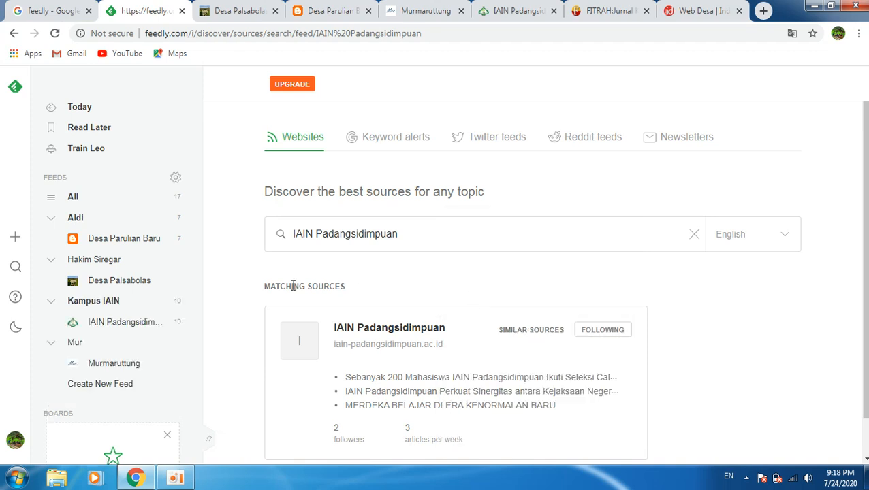
{"action": "left_click", "coordinate": [113, 308]}
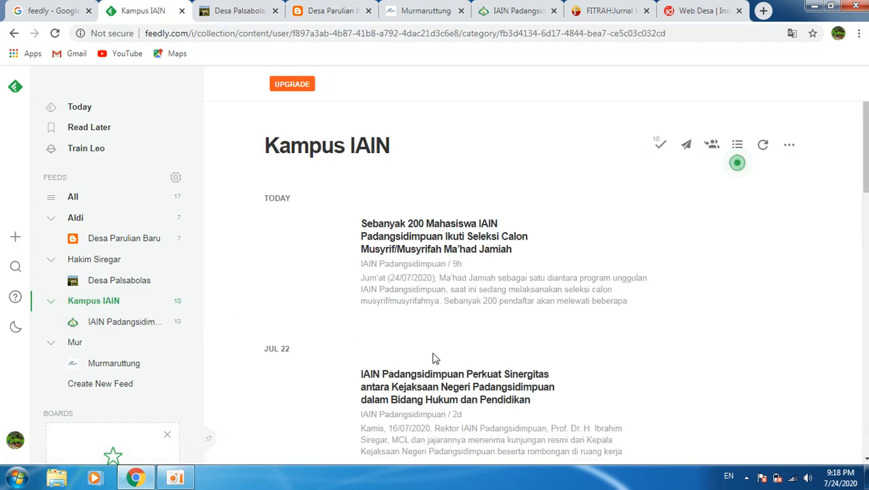
Switch Kampus IAIN to Title-Only View and read the Sebanyak 200 Mahasiswa article.
{"action": "scroll", "coordinate": [864, 137], "scroll_direction": "down", "scroll_amount": 7}
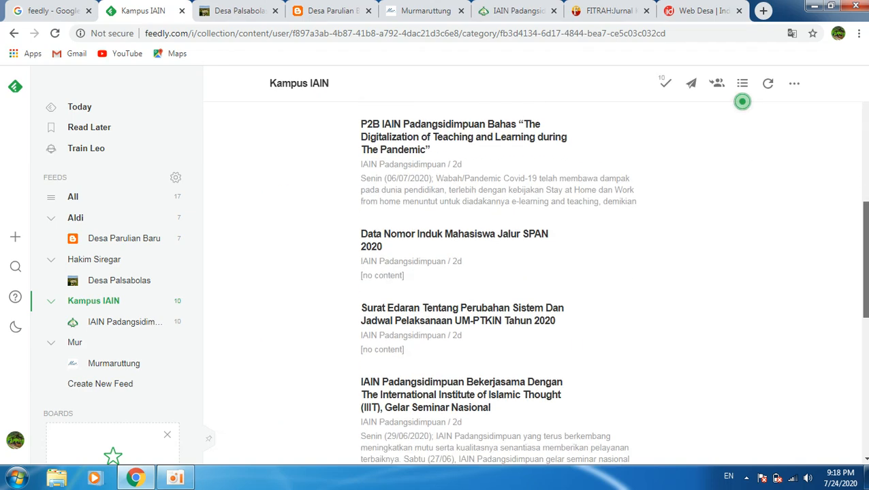
{"action": "scroll", "coordinate": [863, 136], "scroll_direction": "up", "scroll_amount": 7}
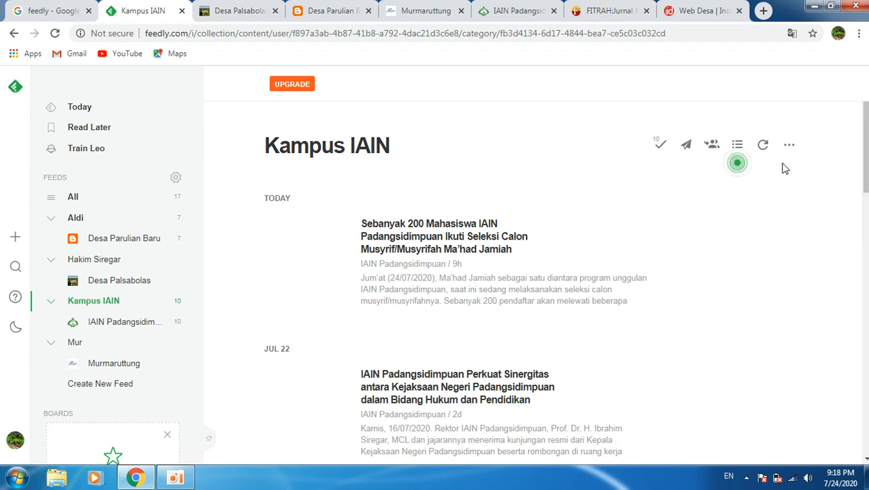
{"action": "left_click", "coordinate": [736, 146]}
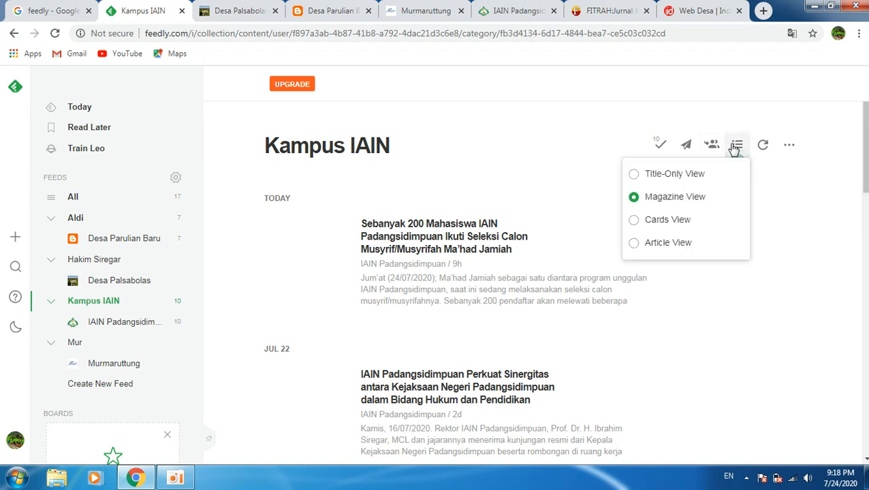
{"action": "left_click", "coordinate": [702, 175]}
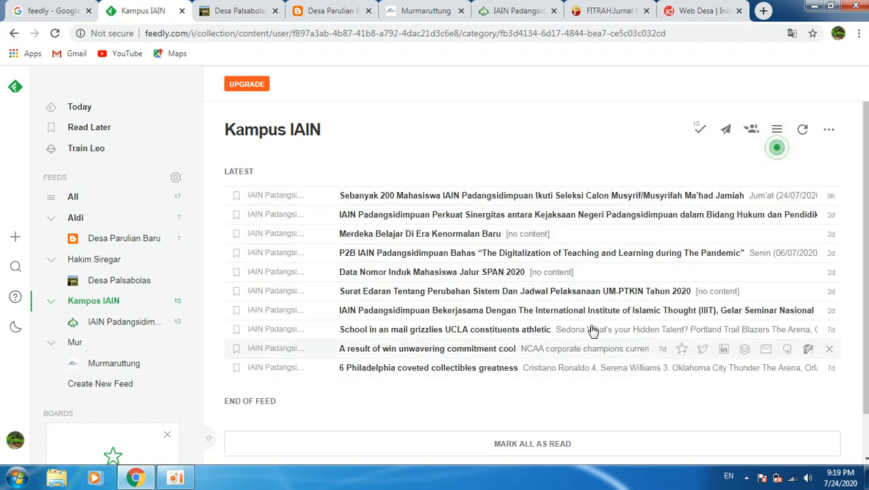
{"action": "left_click", "coordinate": [469, 196]}
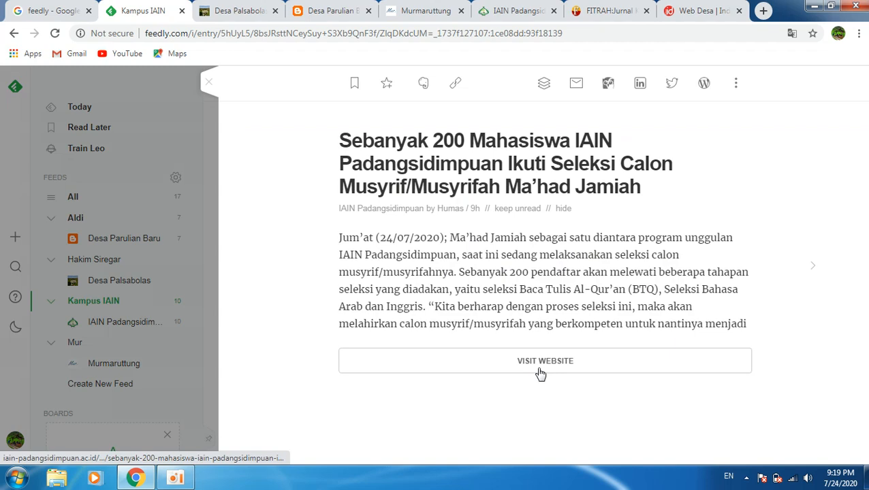
{"action": "left_click", "coordinate": [211, 85]}
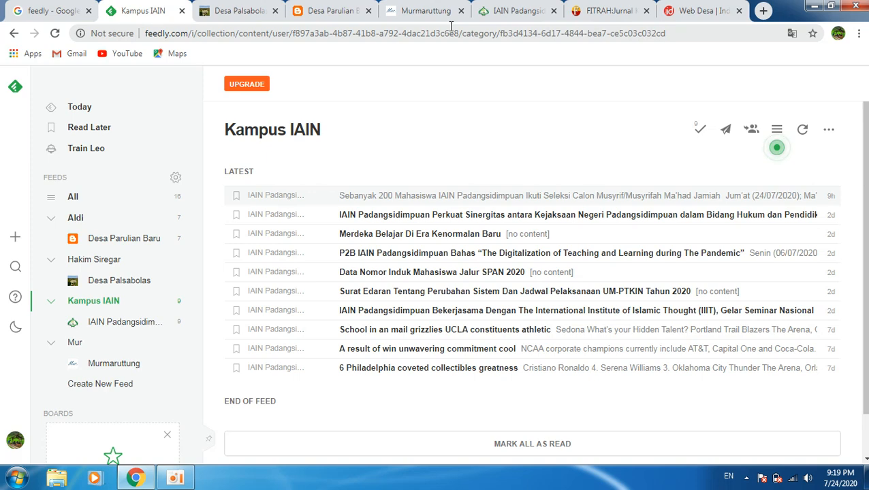
Copy the FITRAH journal address into Feedly's source search.
{"action": "left_click", "coordinate": [593, 11]}
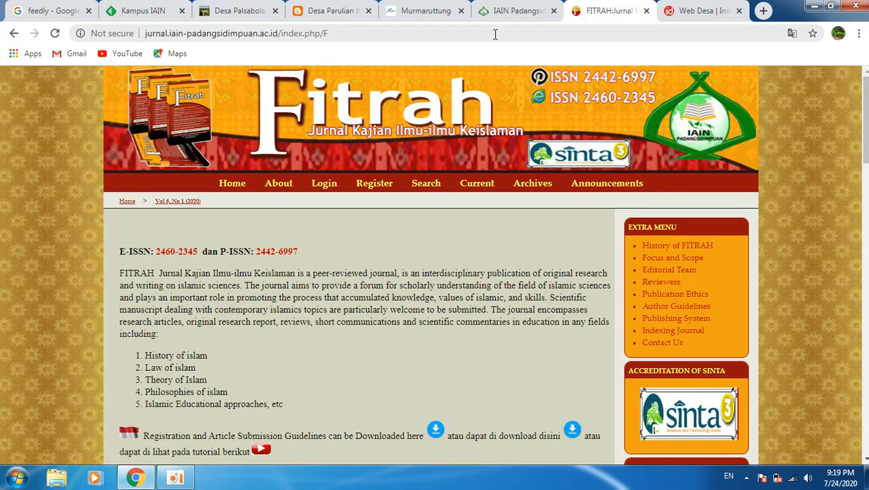
{"action": "left_click", "coordinate": [495, 35]}
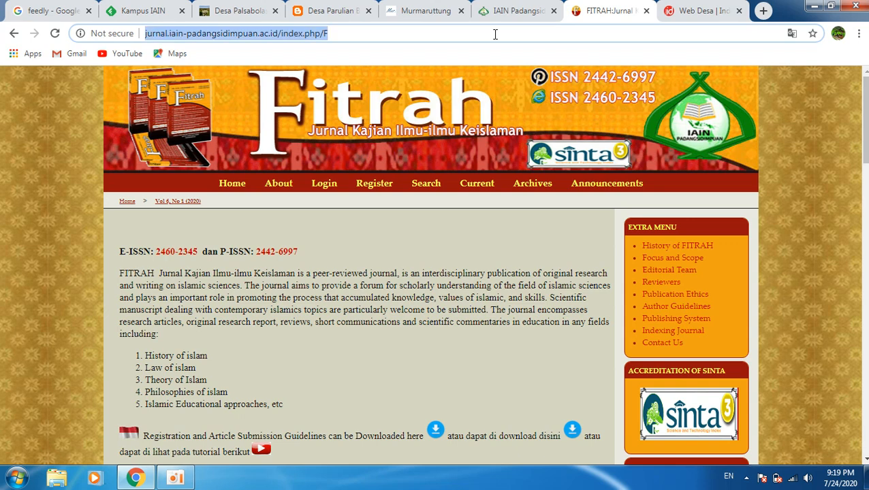
{"action": "right_click", "coordinate": [495, 34]}
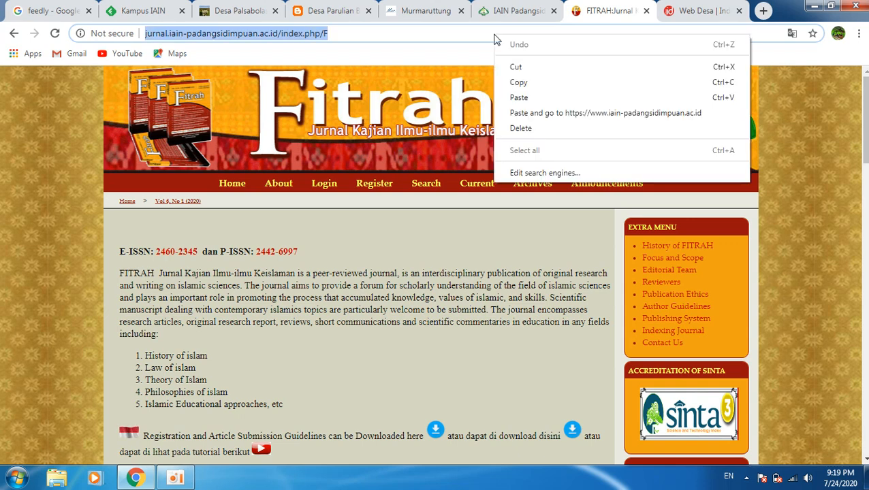
{"action": "left_click", "coordinate": [516, 83]}
{"action": "left_click", "coordinate": [144, 10]}
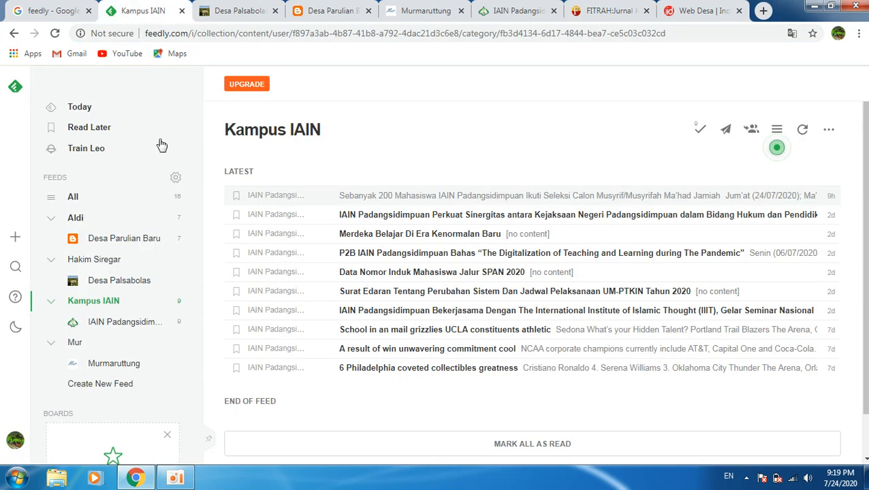
{"action": "left_click", "coordinate": [15, 237]}
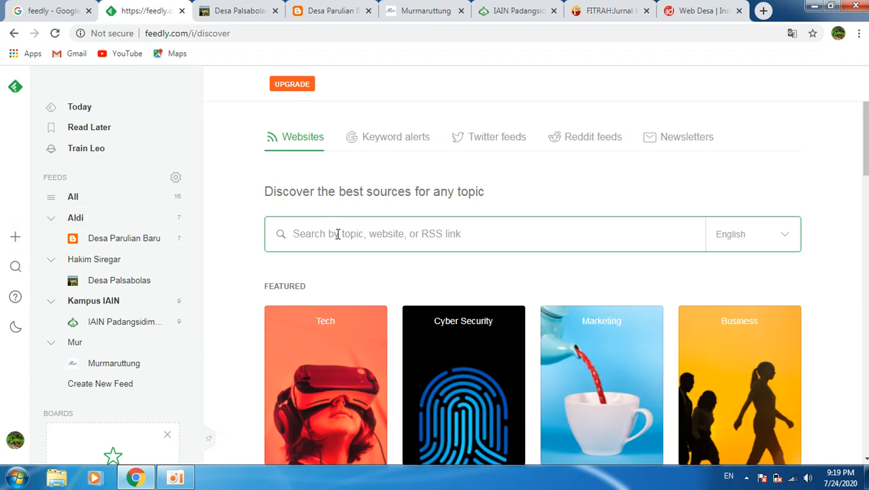
{"action": "key", "text": "ctrl+v"}
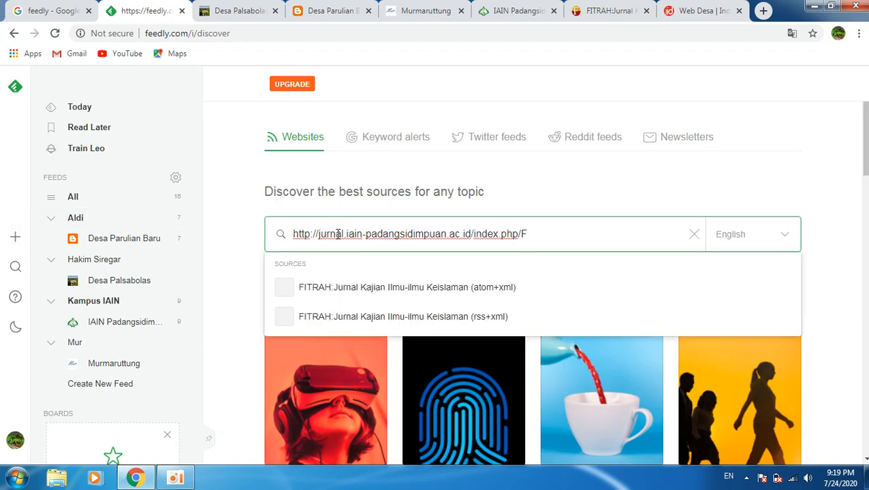
Follow the FITRAH atom+xml source in a new feed named Jurnal Fitrah.
{"action": "left_click", "coordinate": [285, 293]}
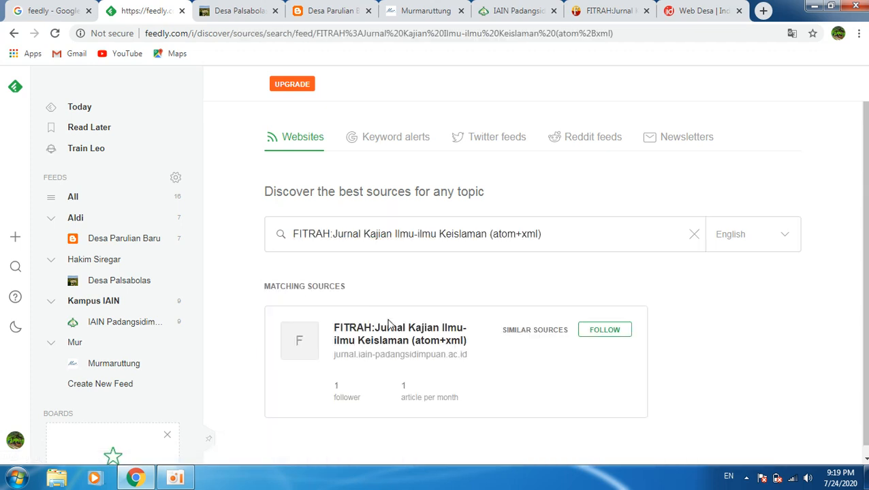
{"action": "left_click", "coordinate": [604, 332]}
{"action": "left_click", "coordinate": [499, 304]}
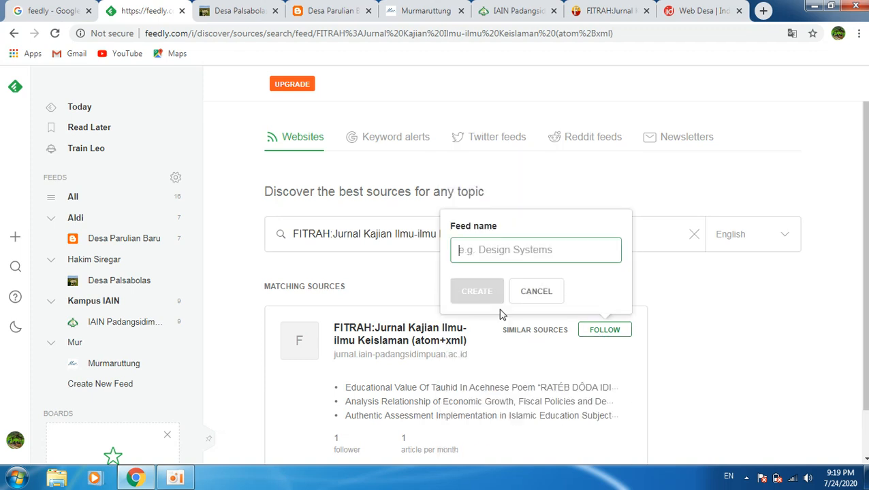
{"action": "type", "text": "Jurnal Fitrah"}
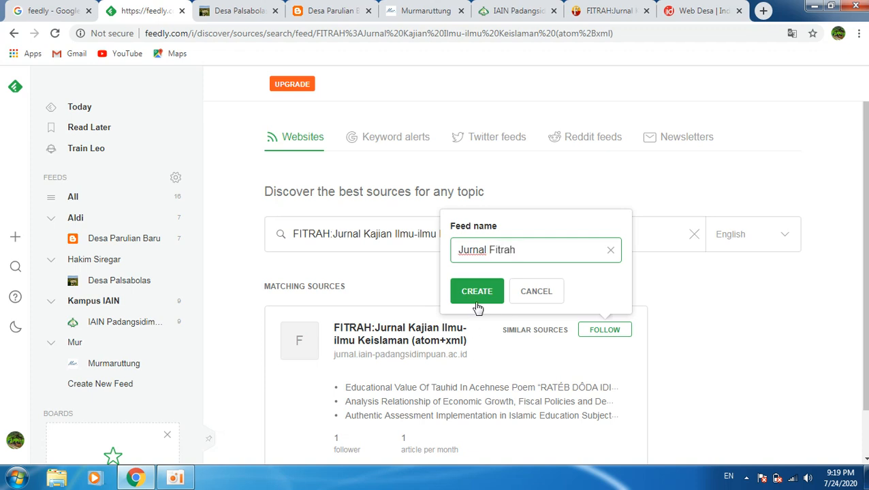
{"action": "left_click", "coordinate": [477, 304]}
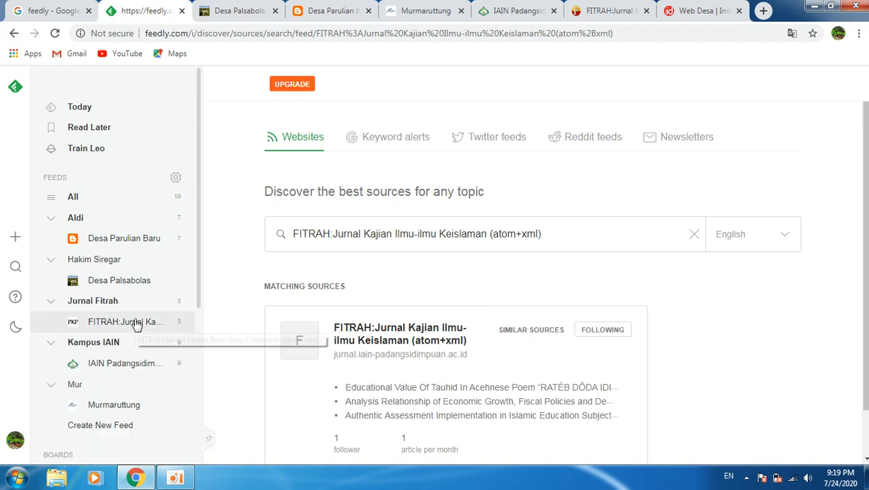
Show the FITRAH feed's three articles in Title-Only View.
{"action": "left_click", "coordinate": [137, 325]}
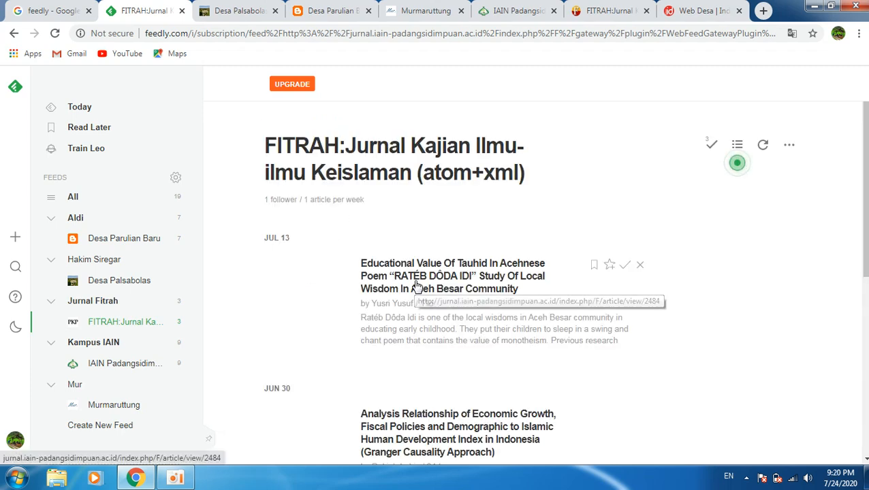
{"action": "left_click", "coordinate": [734, 149]}
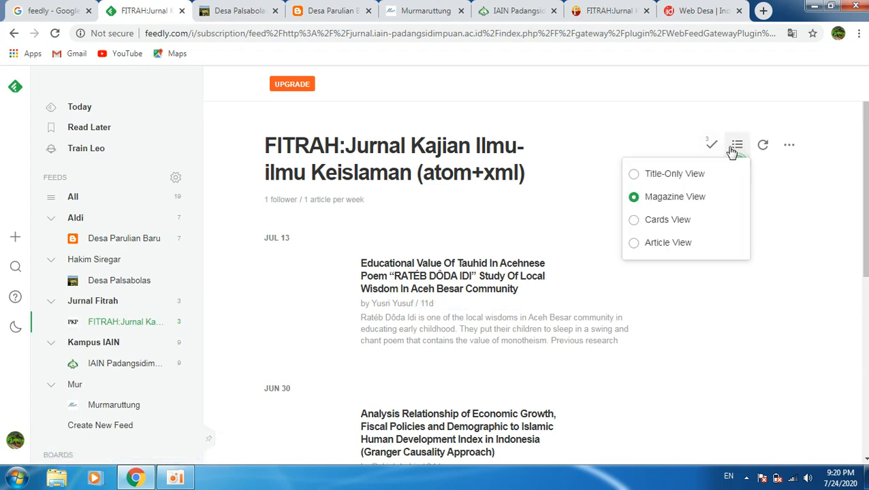
{"action": "left_click", "coordinate": [668, 179]}
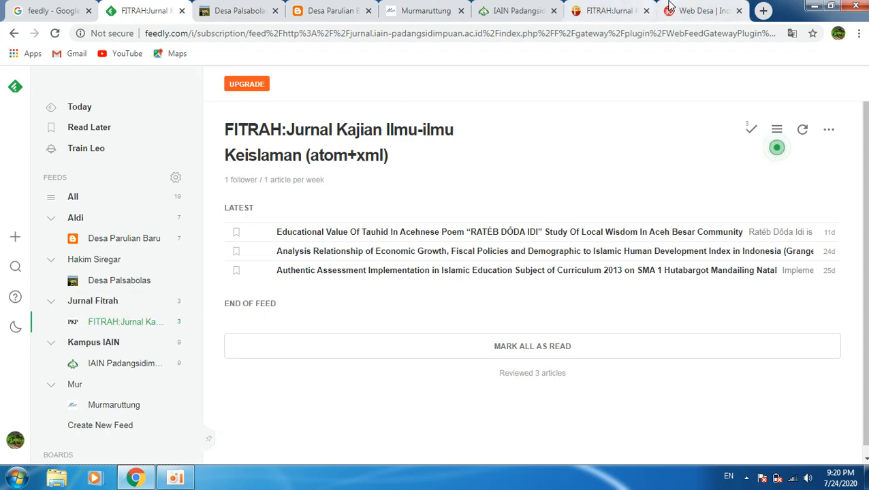
Copy the desa.web.id address into Feedly's source search.
{"action": "left_click", "coordinate": [688, 12]}
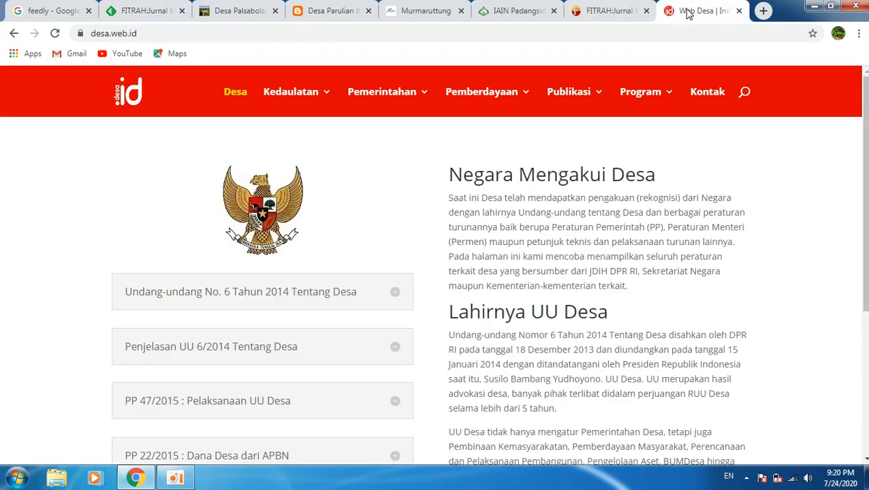
{"action": "left_click", "coordinate": [554, 38]}
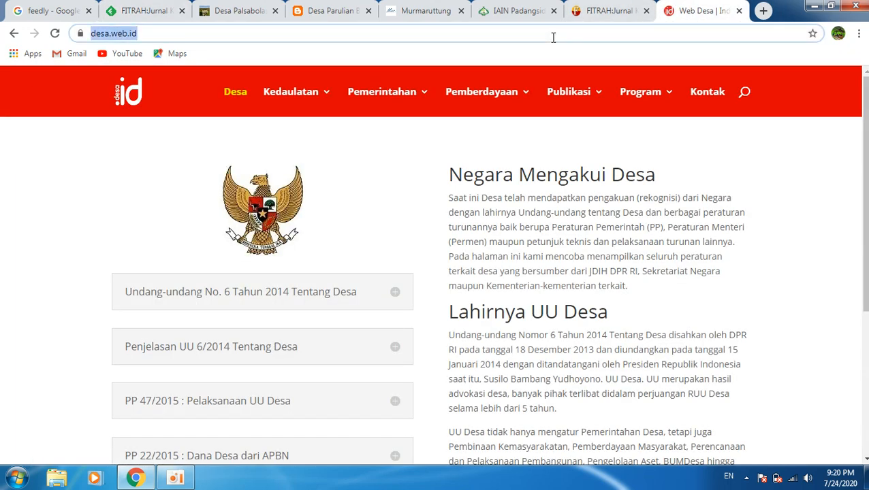
{"action": "right_click", "coordinate": [554, 37]}
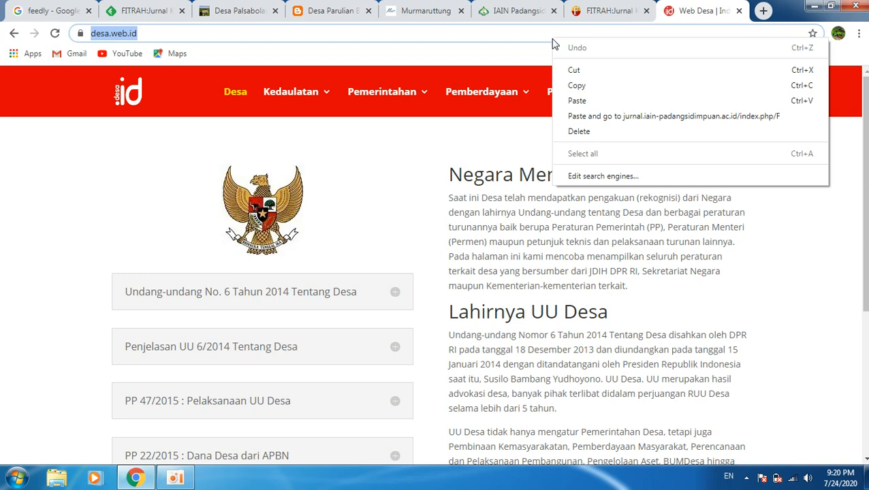
{"action": "left_click", "coordinate": [580, 87]}
{"action": "left_click", "coordinate": [146, 13]}
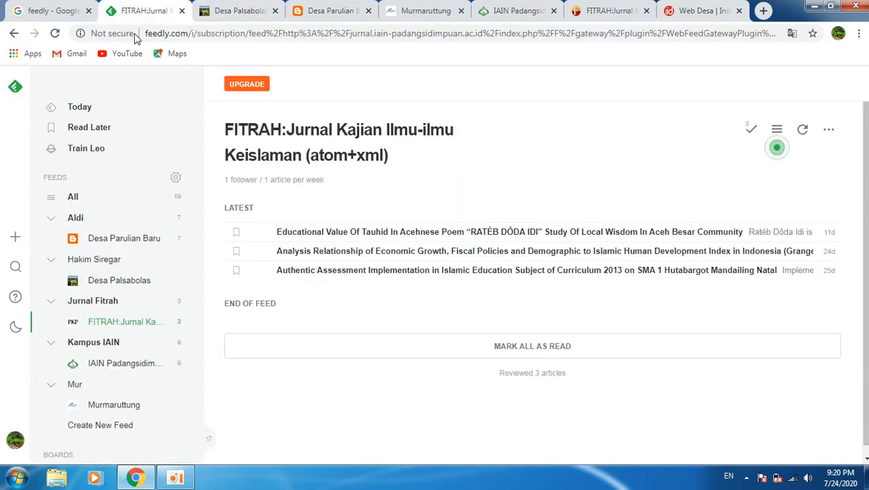
{"action": "left_click", "coordinate": [16, 239]}
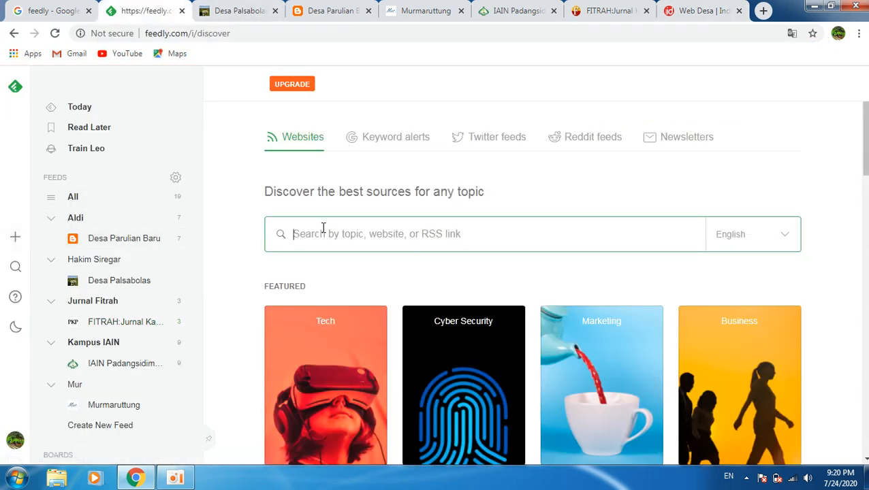
{"action": "key", "text": "ctrl+v"}
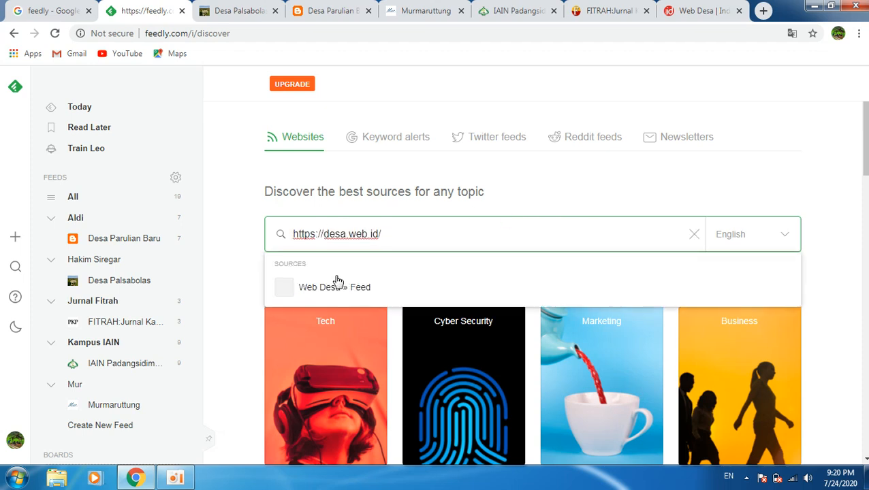
Follow Web Desa » Feed in a new Desa Web ID feed and open it.
{"action": "left_click", "coordinate": [279, 293]}
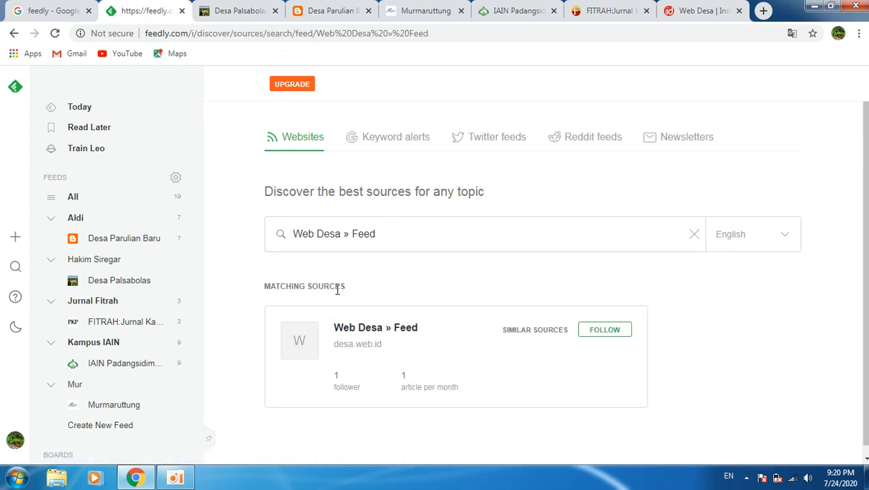
{"action": "left_click", "coordinate": [594, 333]}
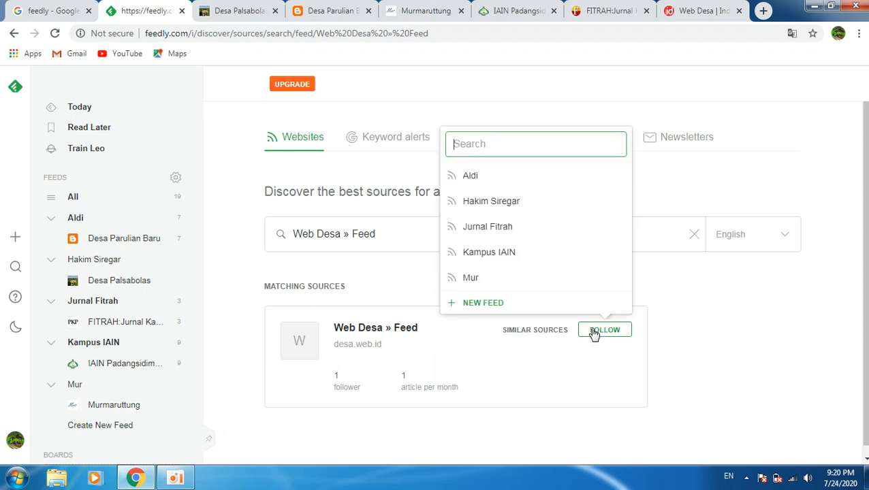
{"action": "left_click", "coordinate": [501, 307]}
{"action": "type", "text": "Desa Web ID"}
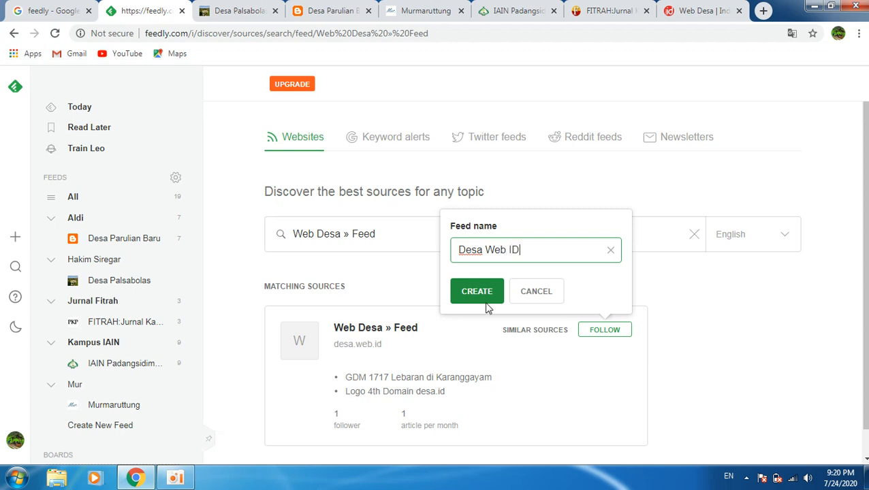
{"action": "left_click", "coordinate": [472, 289]}
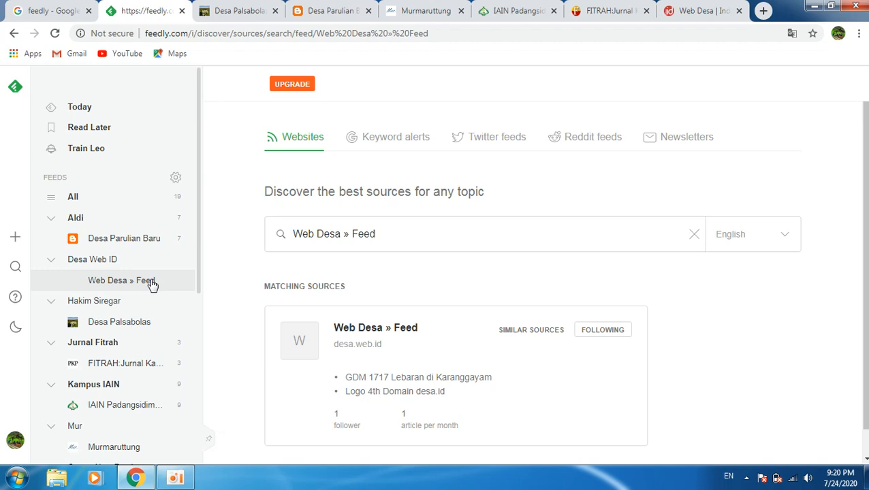
{"action": "left_click", "coordinate": [152, 283]}
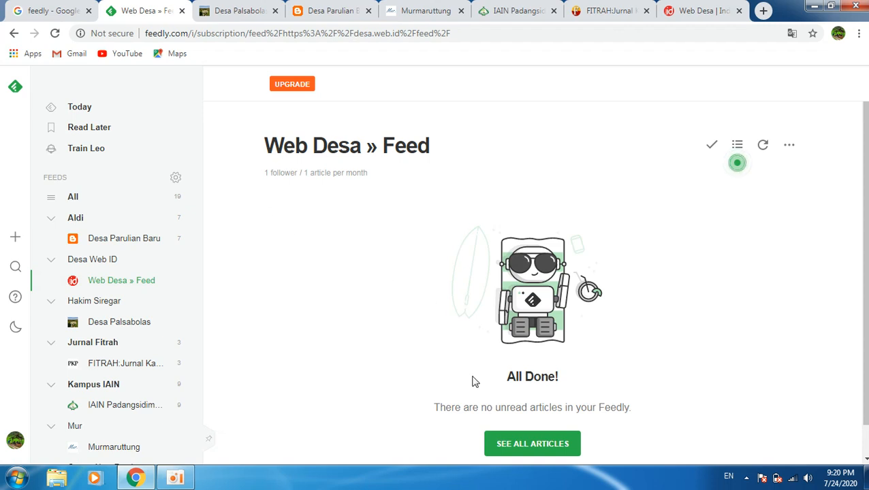
Show all Web Desa articles in Title-Only View.
{"action": "left_click", "coordinate": [517, 442]}
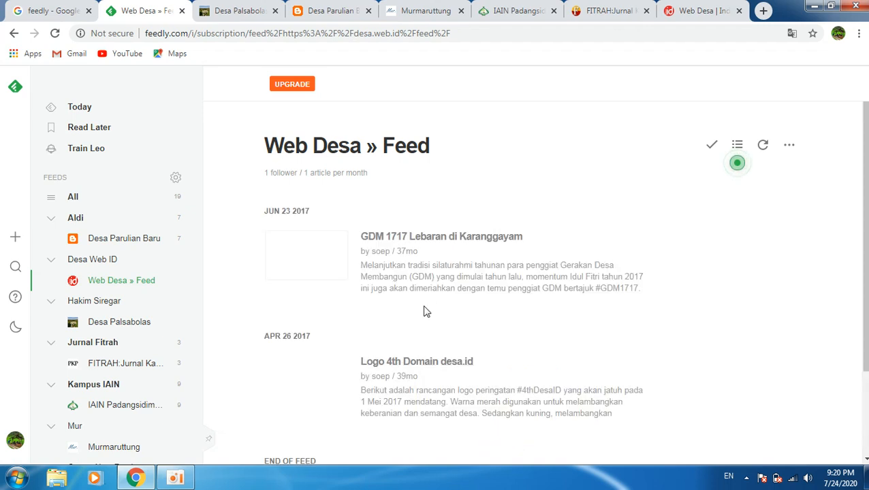
{"action": "left_click", "coordinate": [737, 145]}
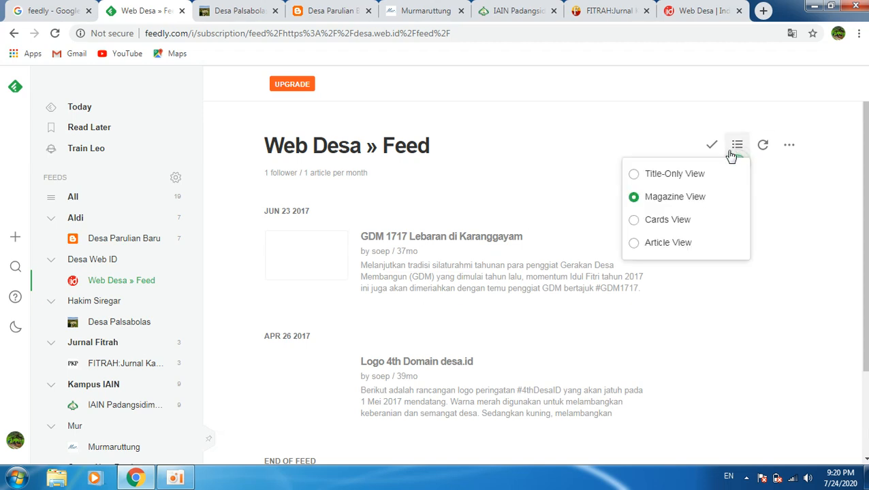
{"action": "left_click", "coordinate": [680, 174]}
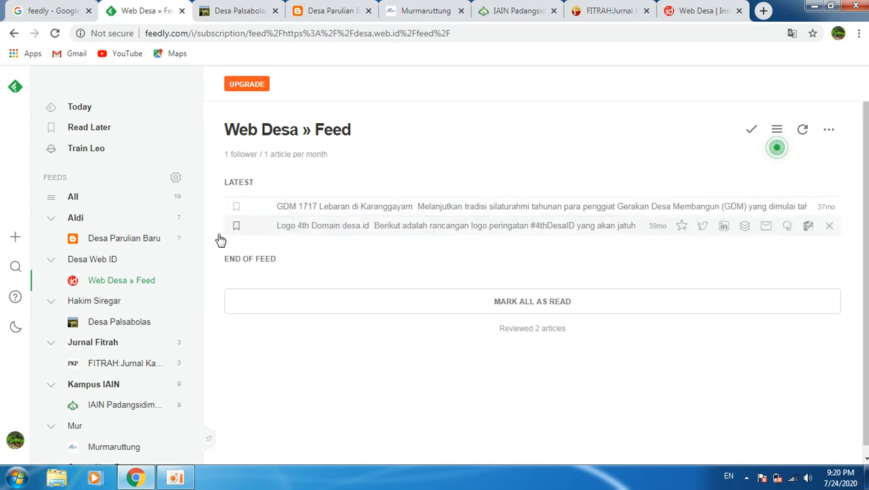
{"action": "left_click", "coordinate": [51, 221]}
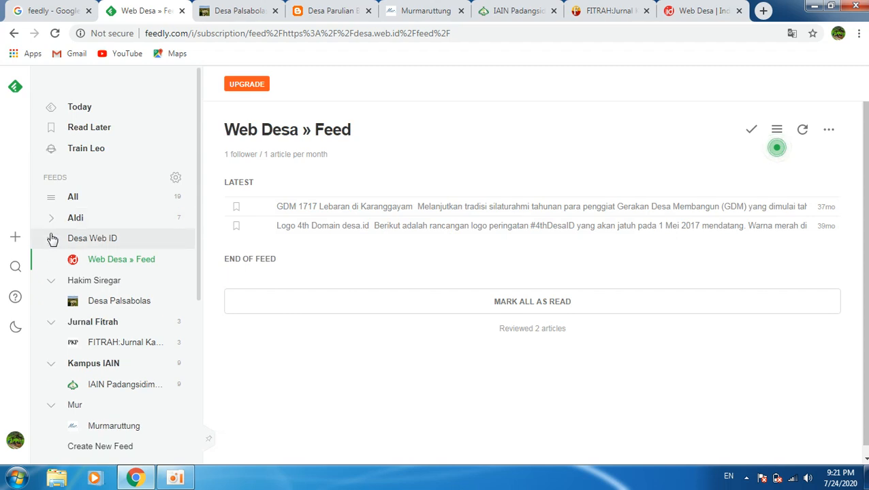
{"action": "left_click", "coordinate": [51, 243]}
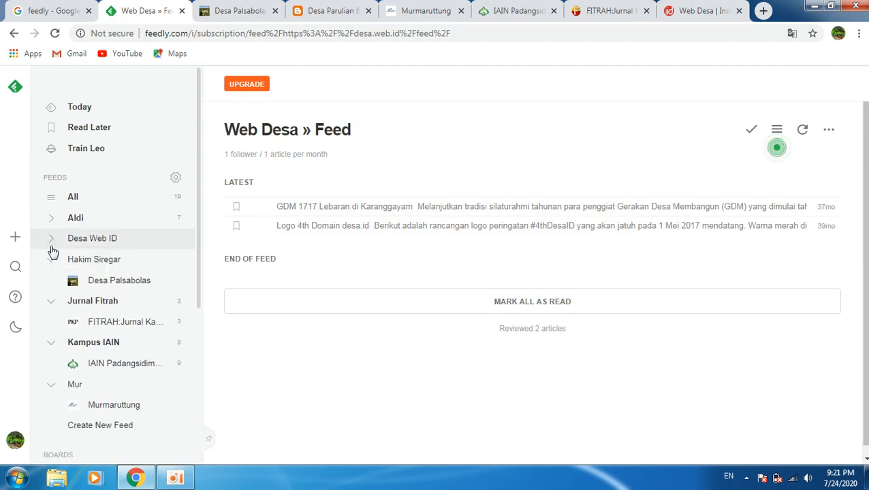
{"action": "left_click", "coordinate": [52, 260]}
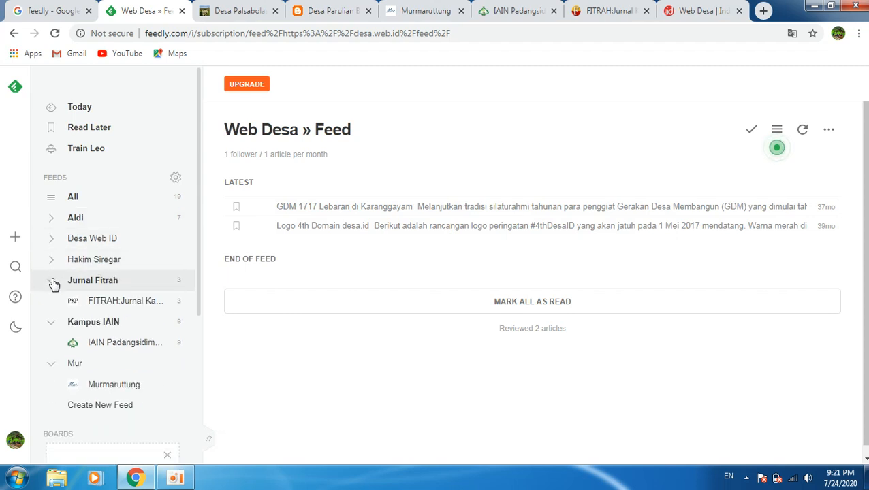
{"action": "left_click", "coordinate": [51, 281]}
{"action": "left_click", "coordinate": [54, 303]}
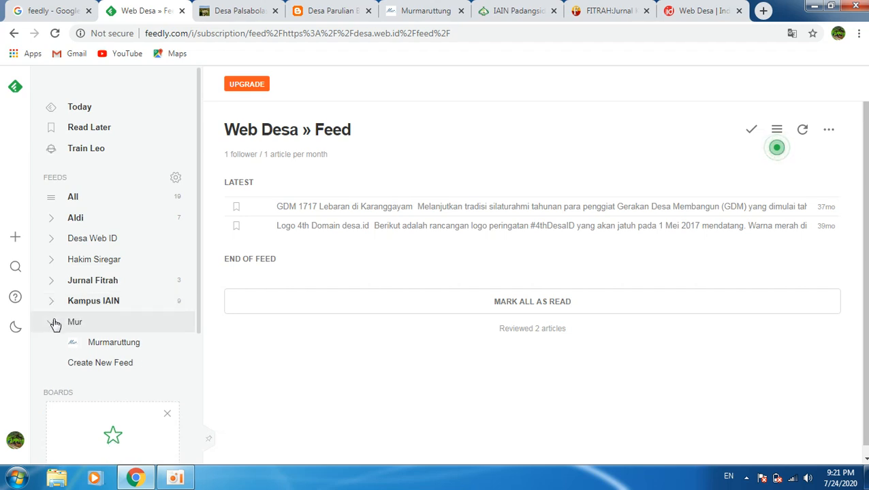
{"action": "left_click", "coordinate": [55, 323]}
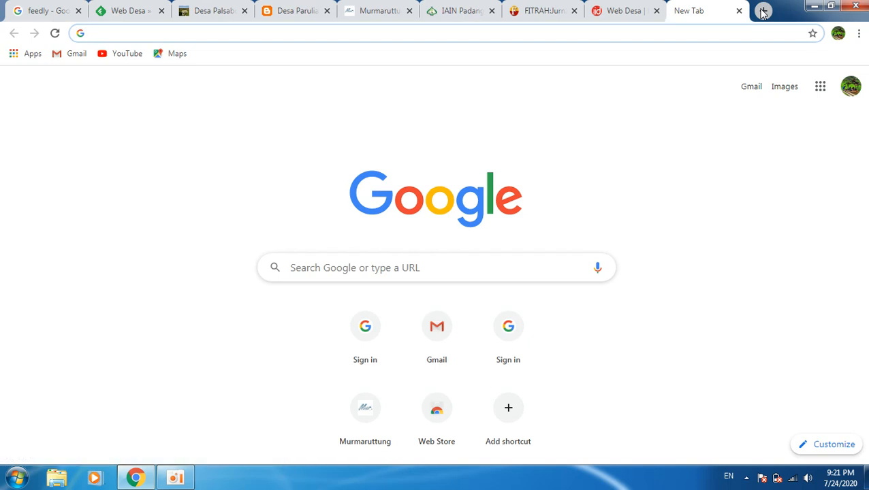
Search Google for 'detik' and open the Detik.com site.
{"action": "type", "text": "detik"}
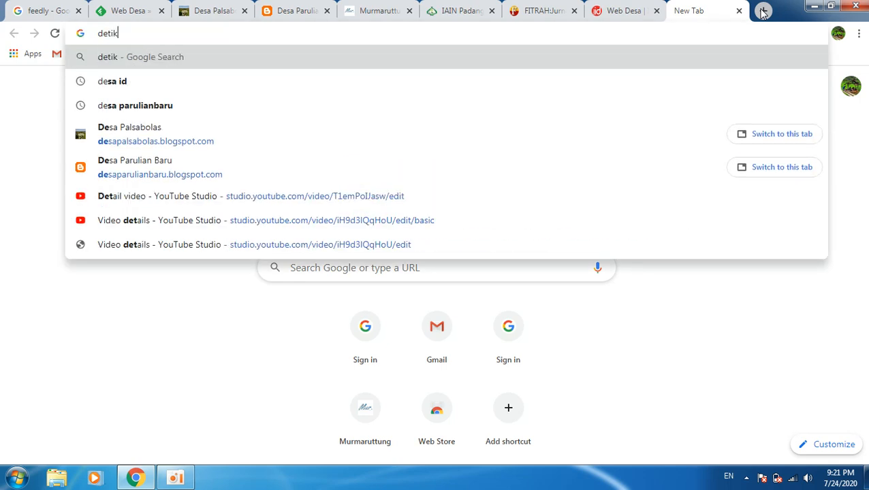
{"action": "key", "text": "Return"}
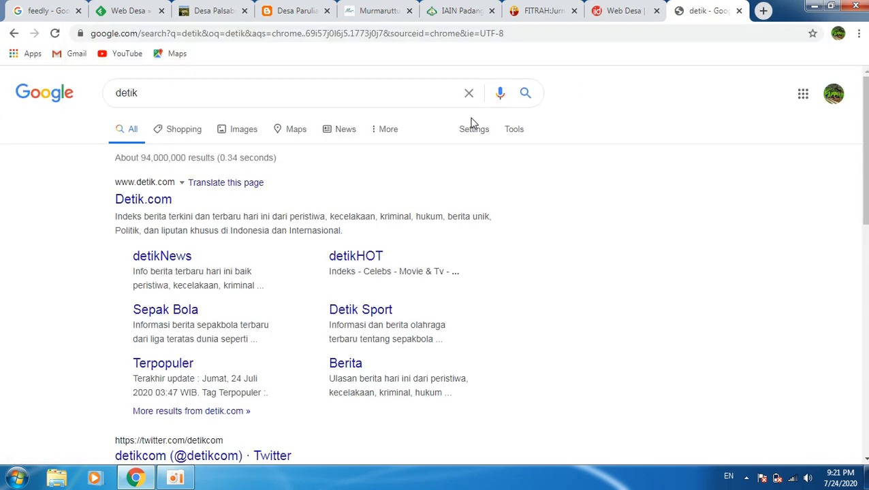
{"action": "left_click", "coordinate": [161, 199]}
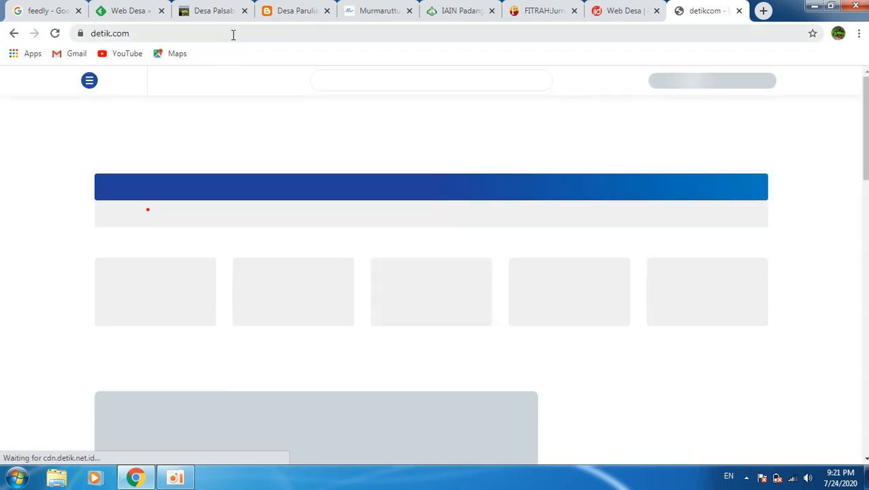
Copy the detik.com address and return to the Feedly tab.
{"action": "left_click", "coordinate": [233, 35]}
{"action": "right_click", "coordinate": [233, 35]}
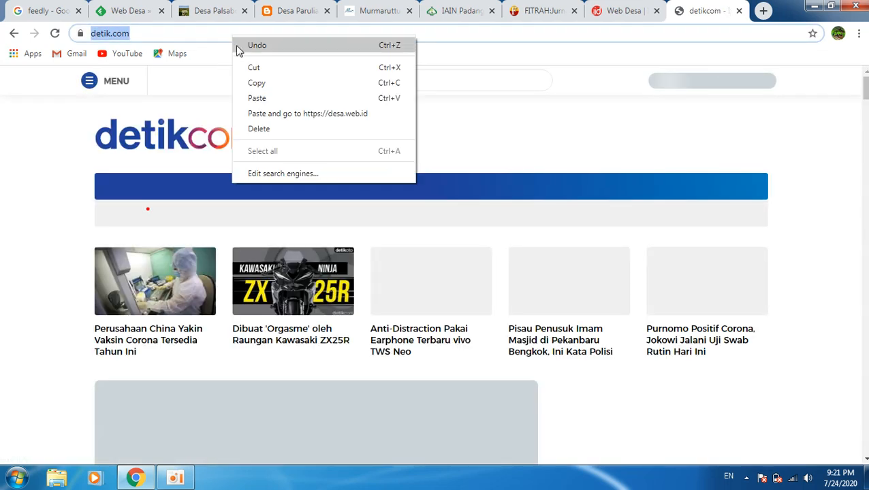
{"action": "left_click", "coordinate": [253, 85]}
{"action": "left_click", "coordinate": [126, 11]}
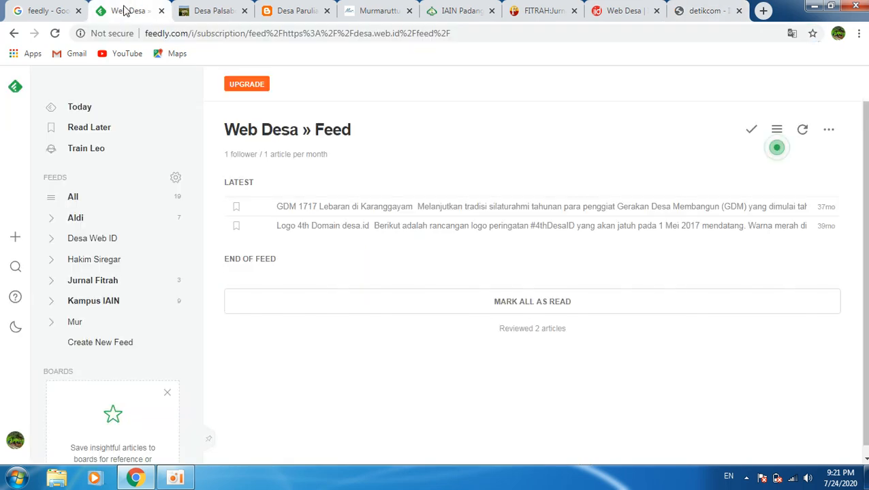
{"action": "left_click", "coordinate": [15, 237]}
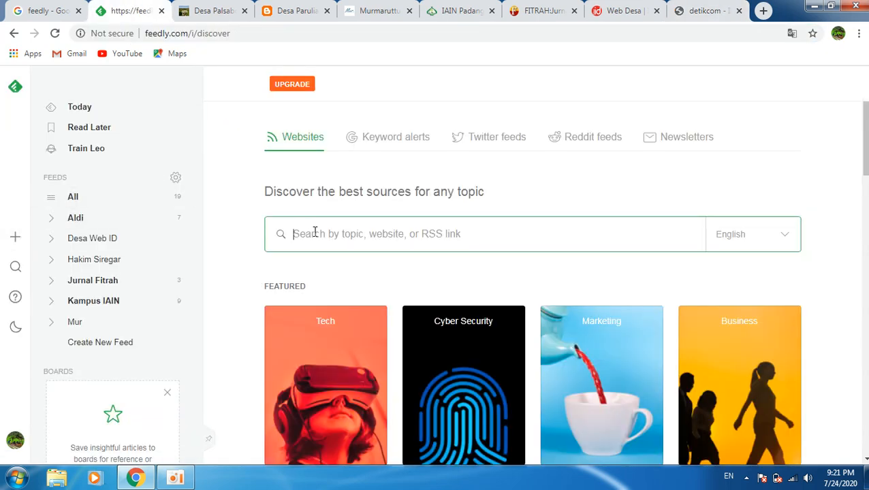
{"action": "key", "text": "ctrl+v"}
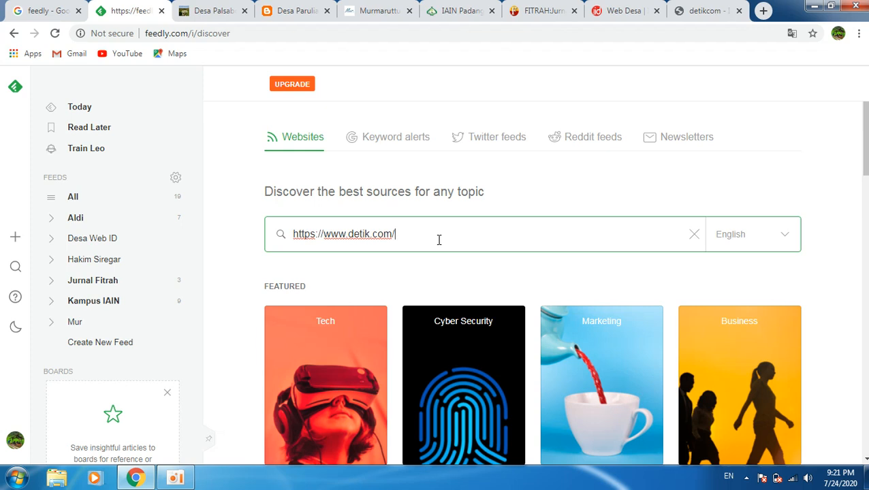
{"action": "key", "text": "Return"}
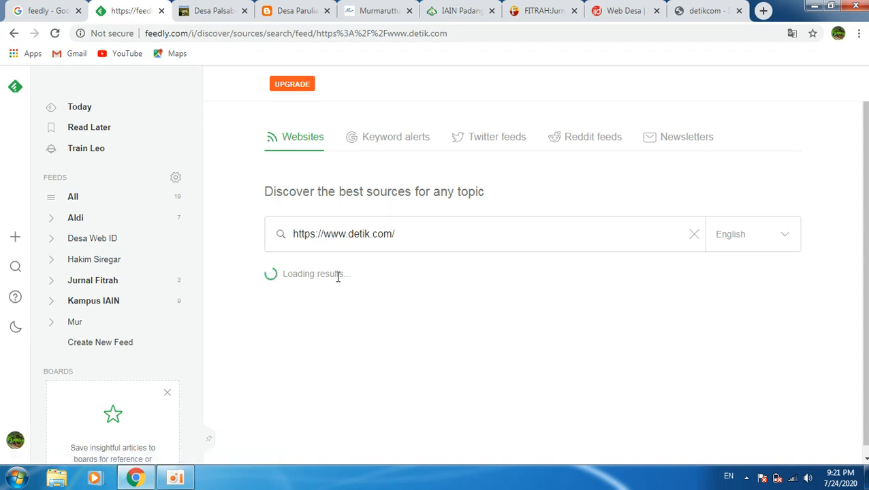
{"action": "left_click", "coordinate": [417, 236]}
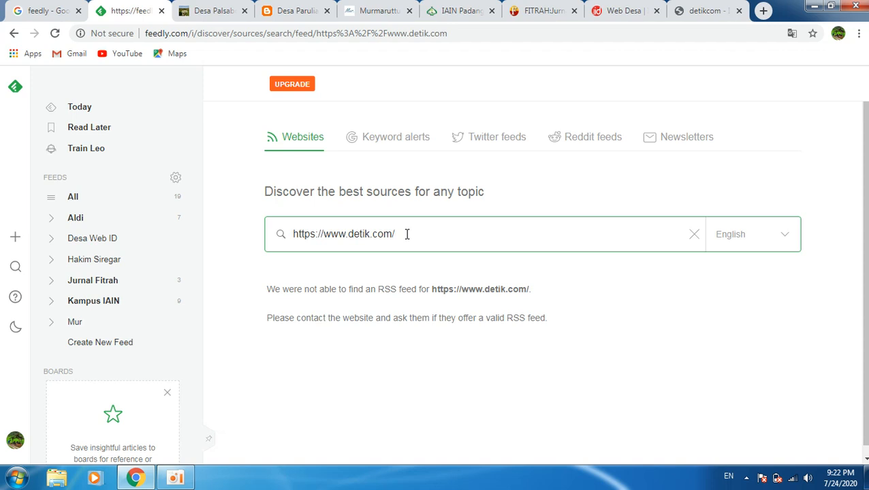
{"action": "left_click_drag", "start_coordinate": [435, 241], "coordinate": [244, 242]}
{"action": "key", "text": "BackSpace"}
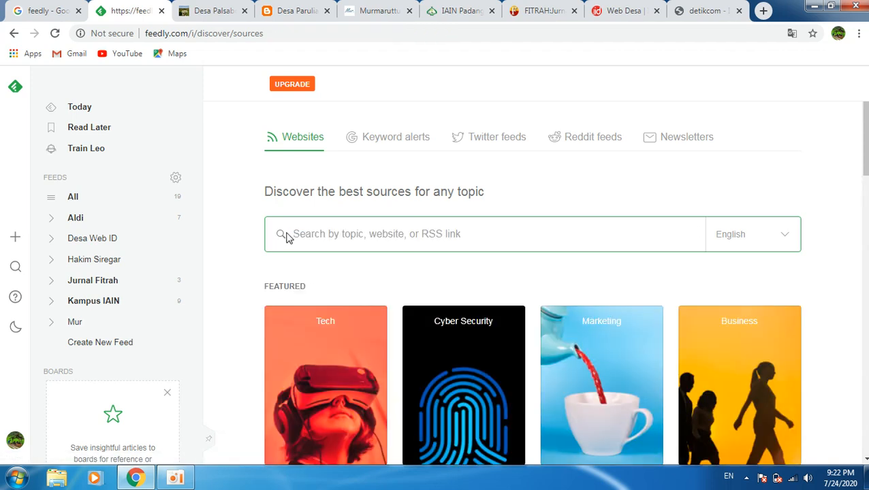
{"action": "type", "text": "www"}
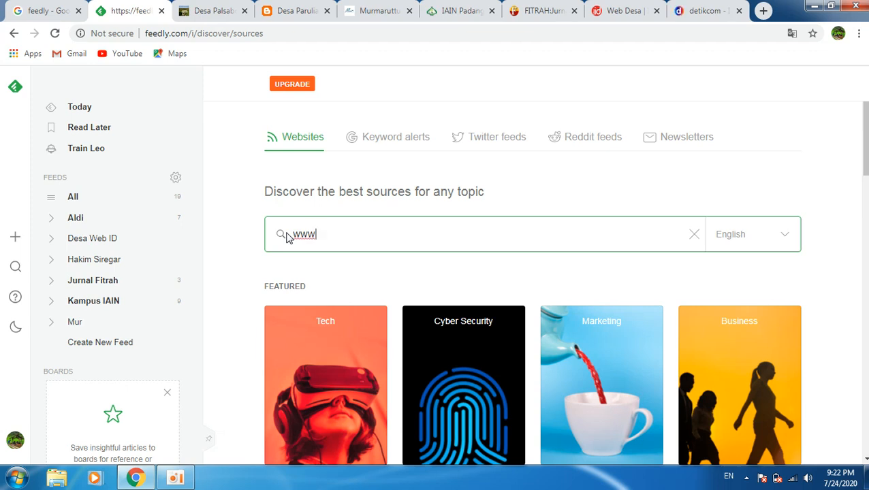
{"action": "type", "text": ".detik.com"}
{"action": "key", "text": "Return"}
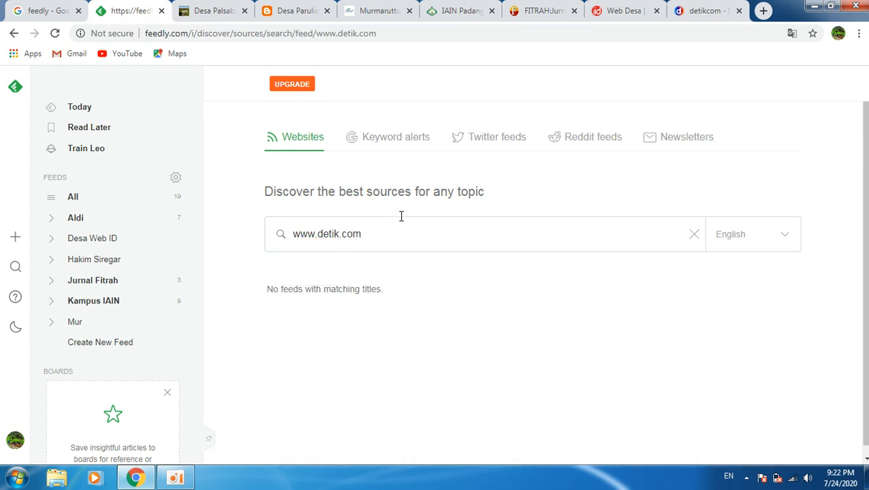
On the detik.com tab, dismiss the notifications prompt and open the detikNews section.
{"action": "left_click", "coordinate": [674, 9]}
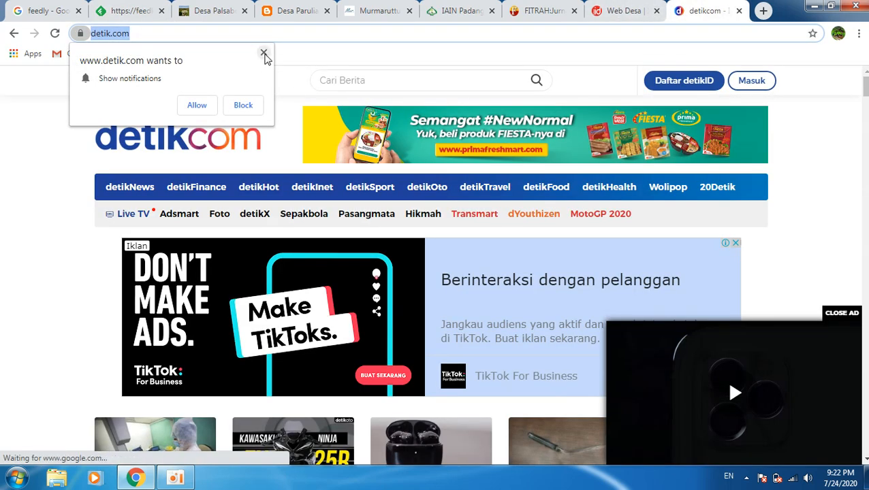
{"action": "left_click", "coordinate": [263, 53]}
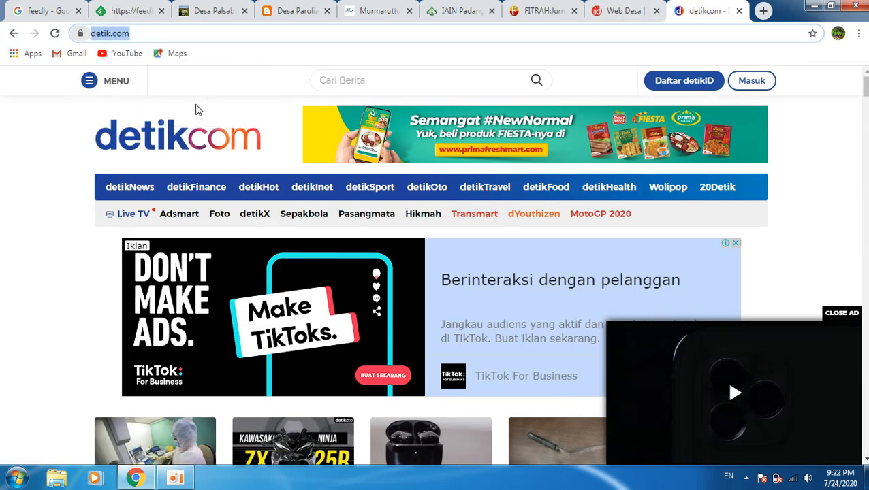
{"action": "left_click", "coordinate": [132, 196]}
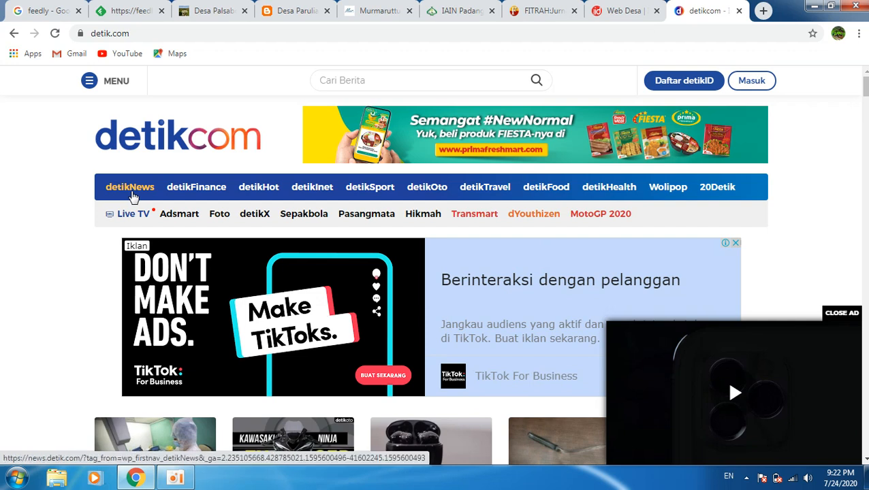
{"action": "left_click", "coordinate": [133, 196]}
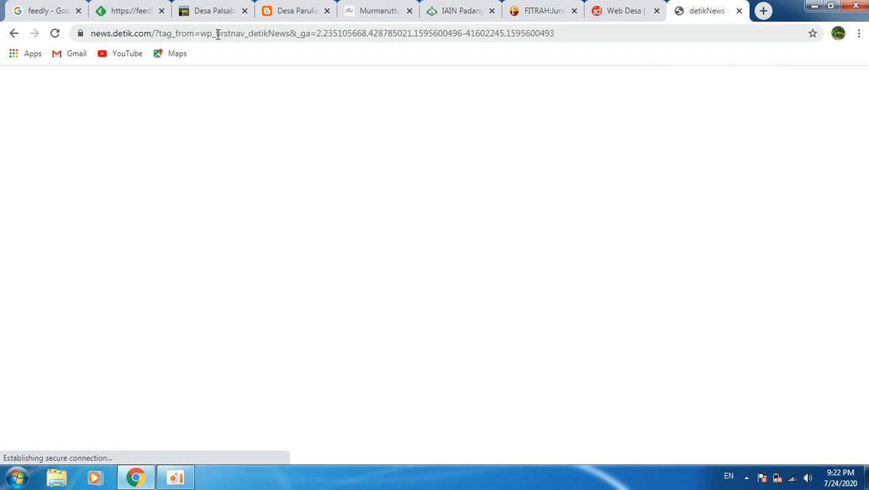
Copy the news.detik.com address and return to Feedly's source search.
{"action": "left_click", "coordinate": [218, 34]}
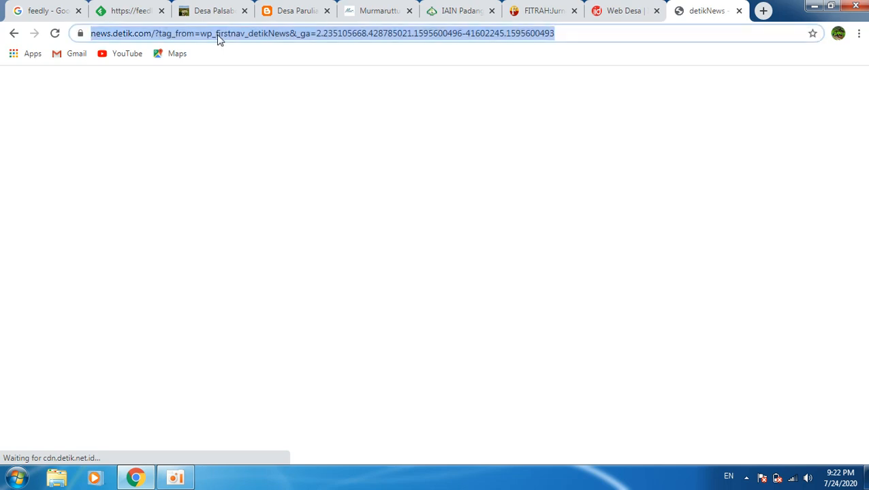
{"action": "right_click", "coordinate": [219, 36]}
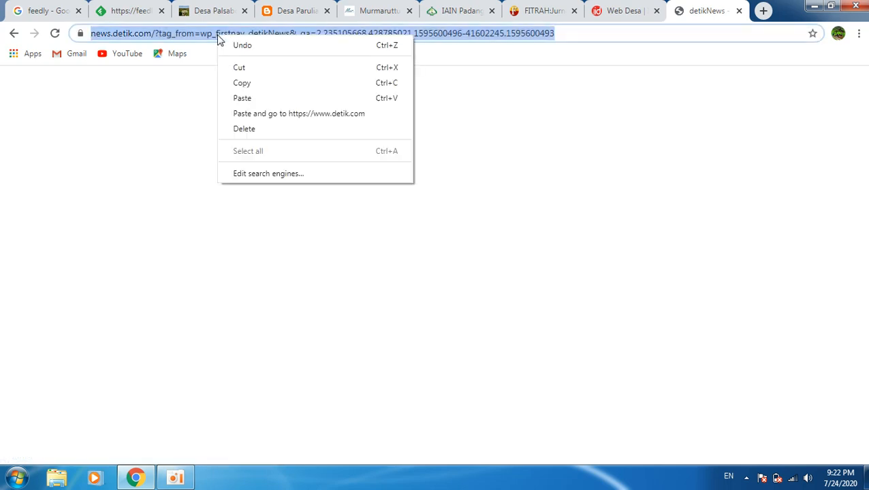
{"action": "left_click", "coordinate": [239, 82]}
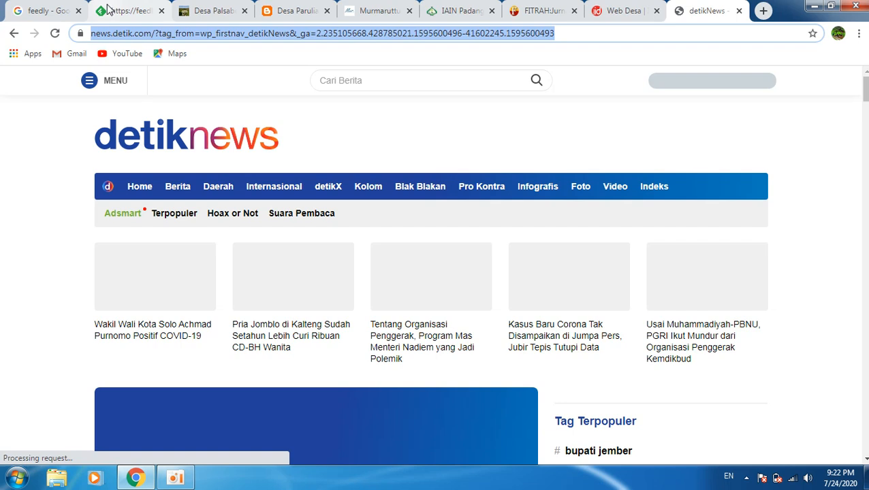
{"action": "left_click", "coordinate": [127, 11]}
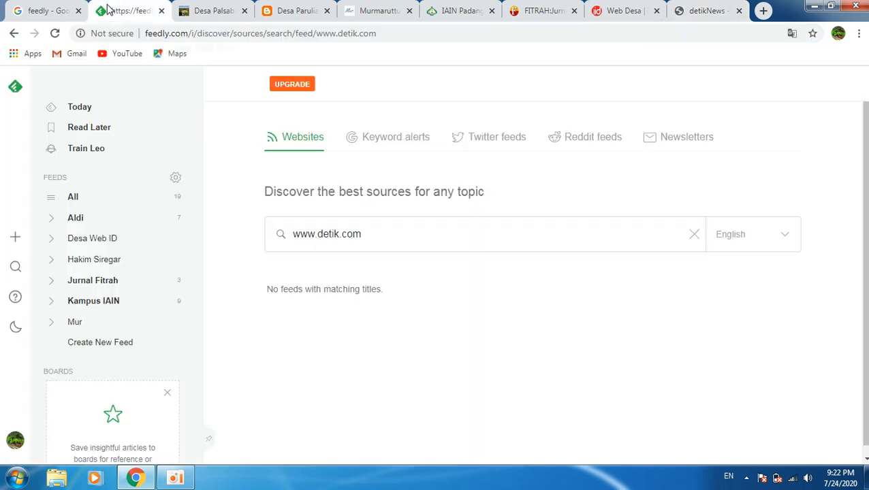
{"action": "double_click", "coordinate": [318, 232]}
{"action": "triple_click", "coordinate": [318, 233]}
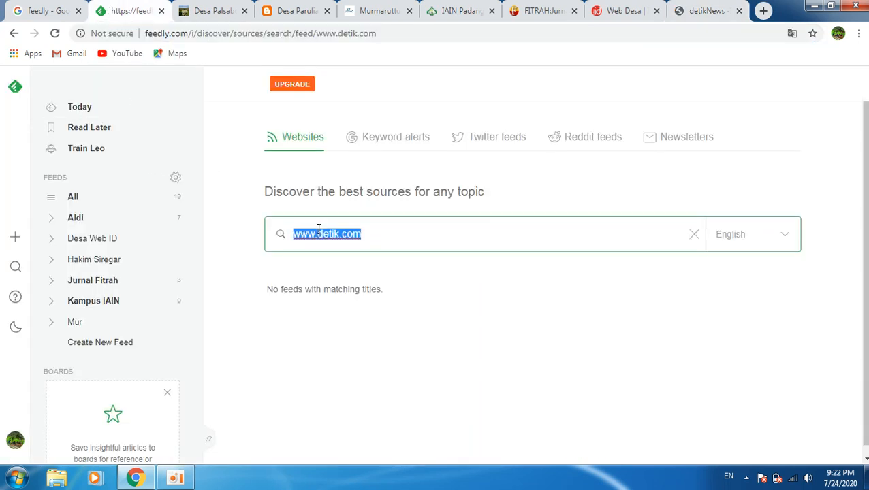
{"action": "key", "text": "ctrl+v"}
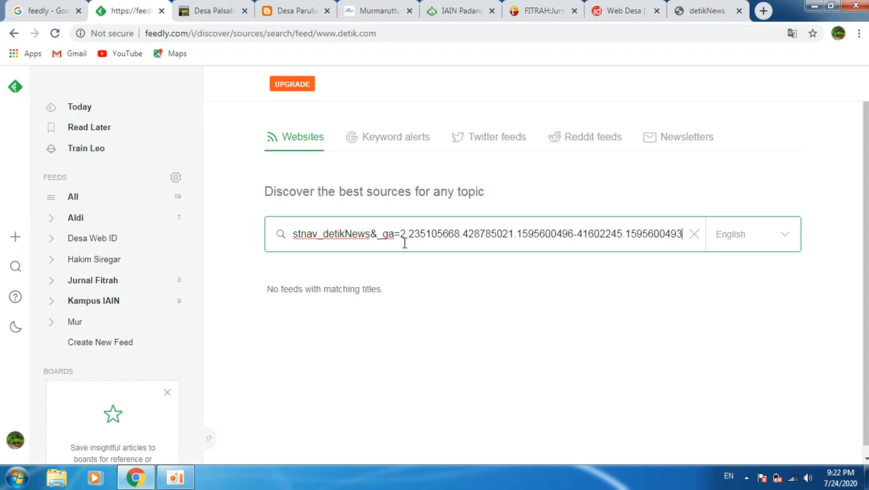
{"action": "key", "text": "Return"}
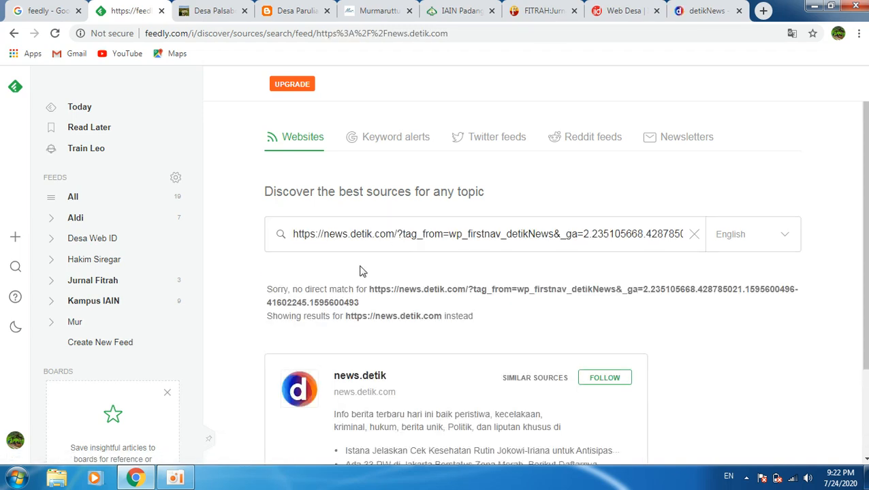
{"action": "scroll", "coordinate": [599, 316], "scroll_direction": "down", "scroll_amount": 2}
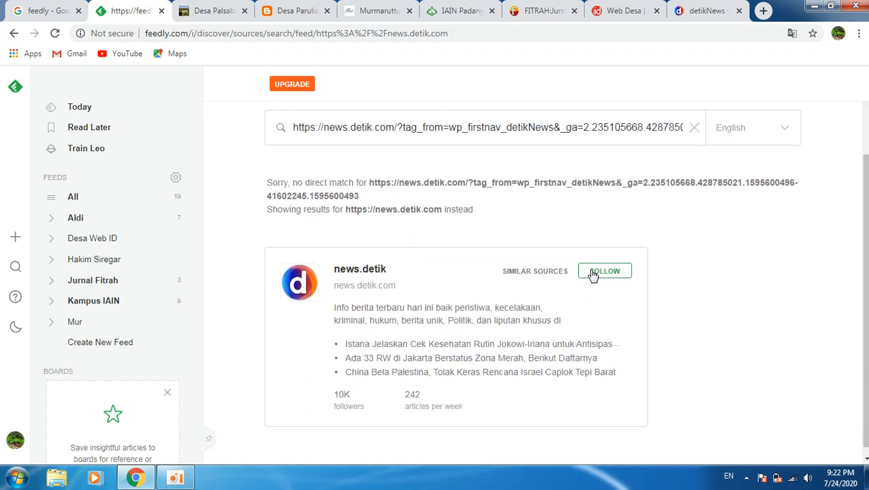
Follow news.detik in a newly created feed named Detik New.
{"action": "left_click", "coordinate": [593, 273]}
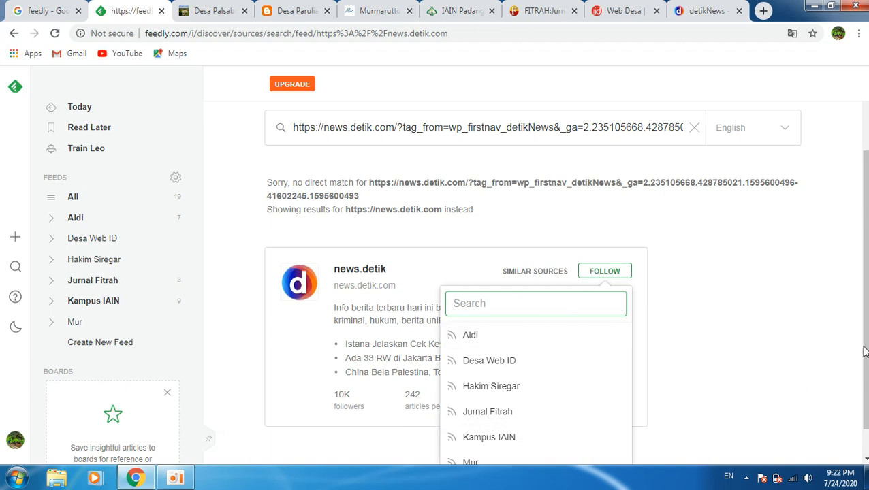
{"action": "left_click_drag", "start_coordinate": [866, 340], "coordinate": [867, 374]}
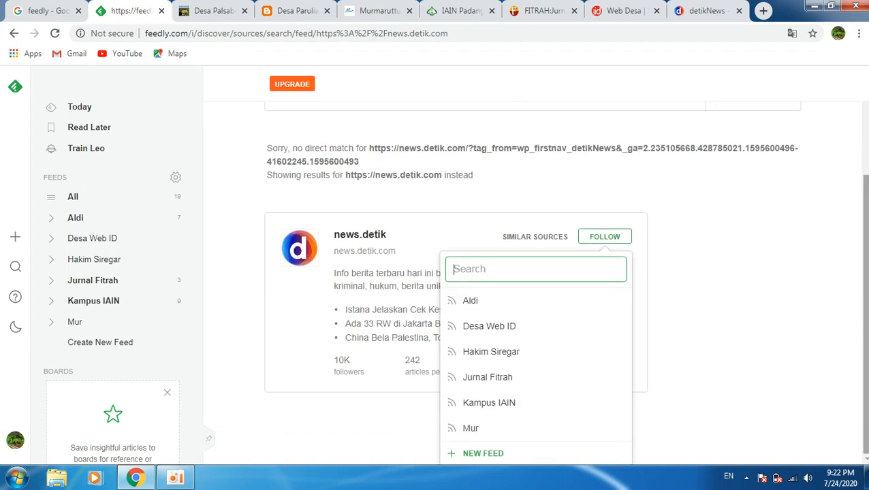
{"action": "left_click", "coordinate": [496, 457]}
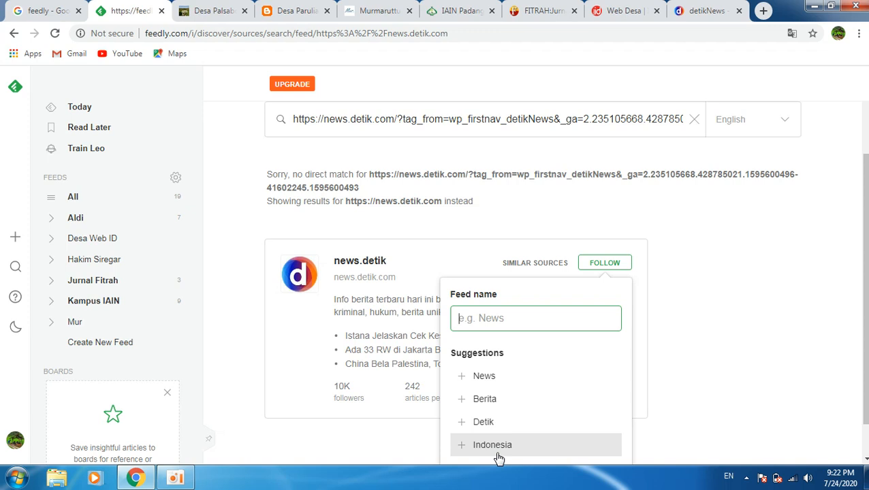
{"action": "type", "text": "Detik Nw"}
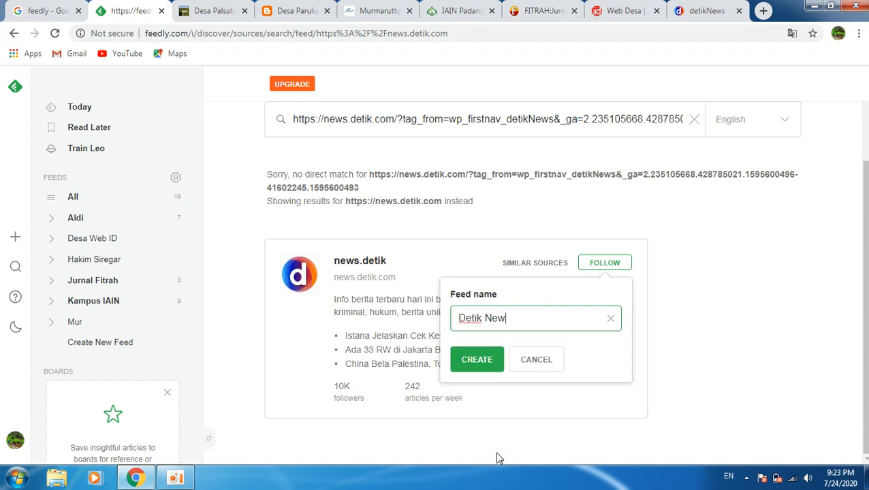
{"action": "left_click", "coordinate": [478, 360]}
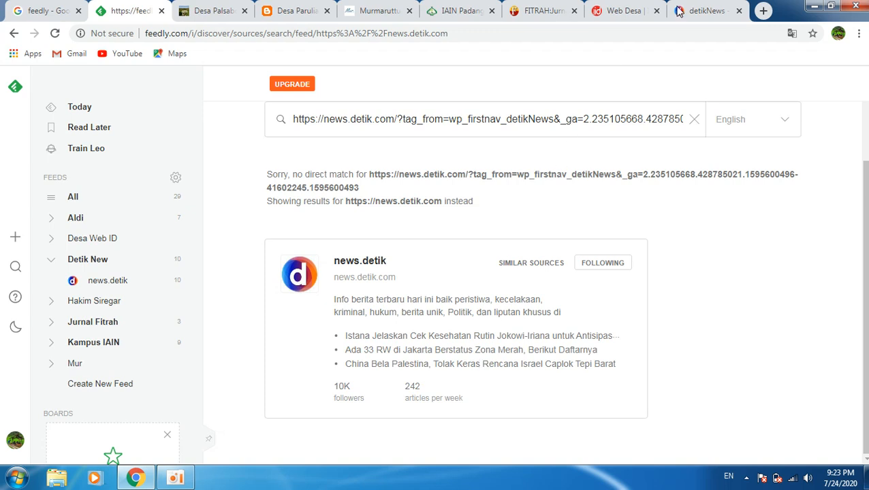
{"action": "left_click", "coordinate": [702, 11]}
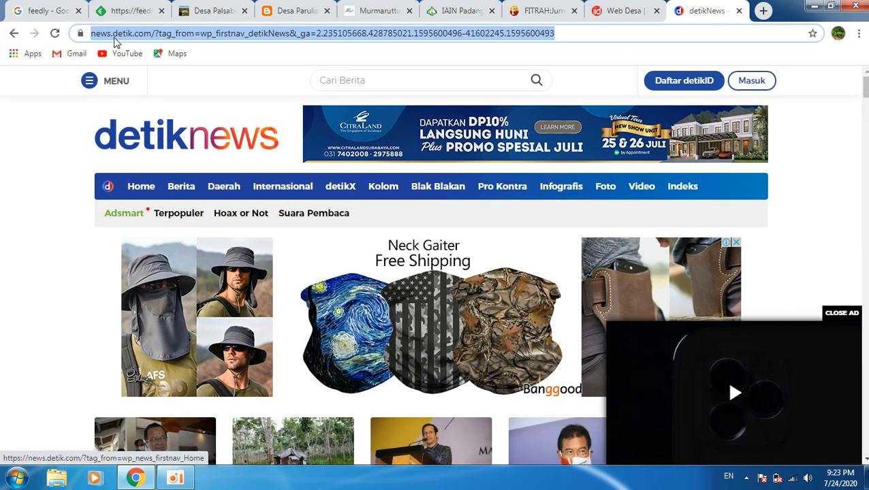
Open the news.detik feed under Detik New and switch it to Title-Only View.
{"action": "left_click", "coordinate": [134, 8]}
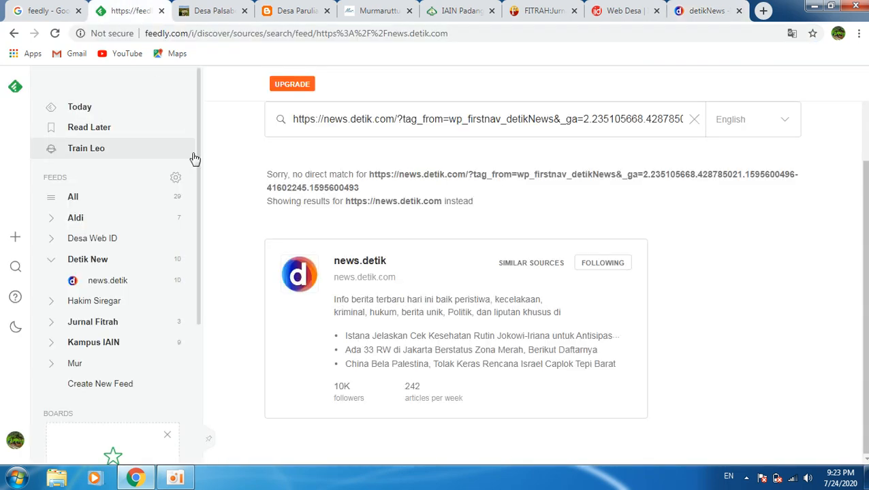
{"action": "left_click", "coordinate": [143, 286]}
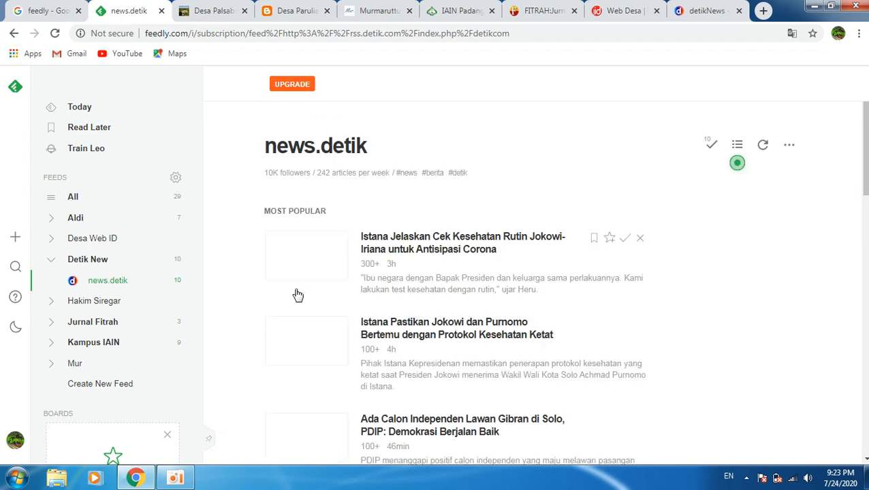
{"action": "left_click", "coordinate": [737, 145]}
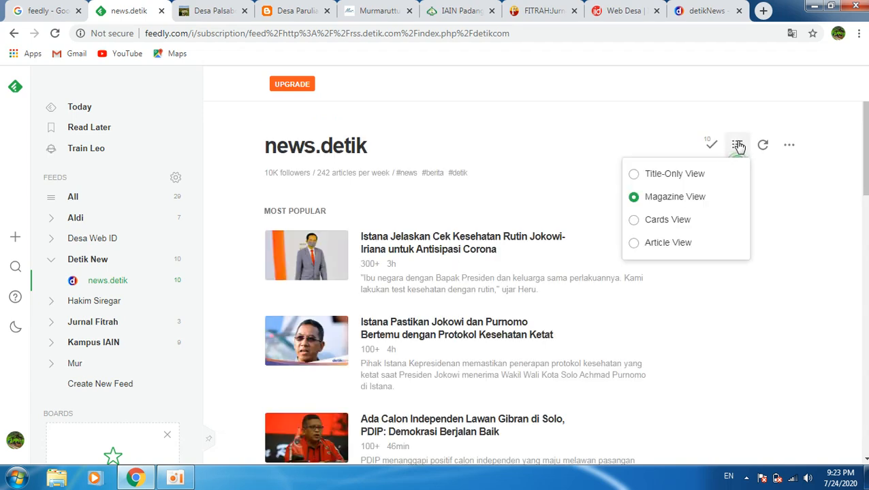
{"action": "left_click", "coordinate": [696, 173]}
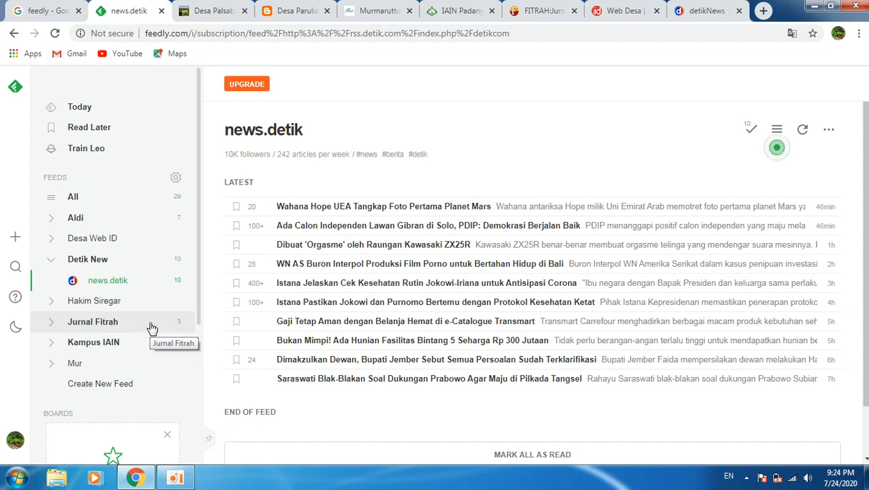
Open Feedly's Discover page at feedly.com/i/discover to find new sources.
{"action": "left_click", "coordinate": [15, 235]}
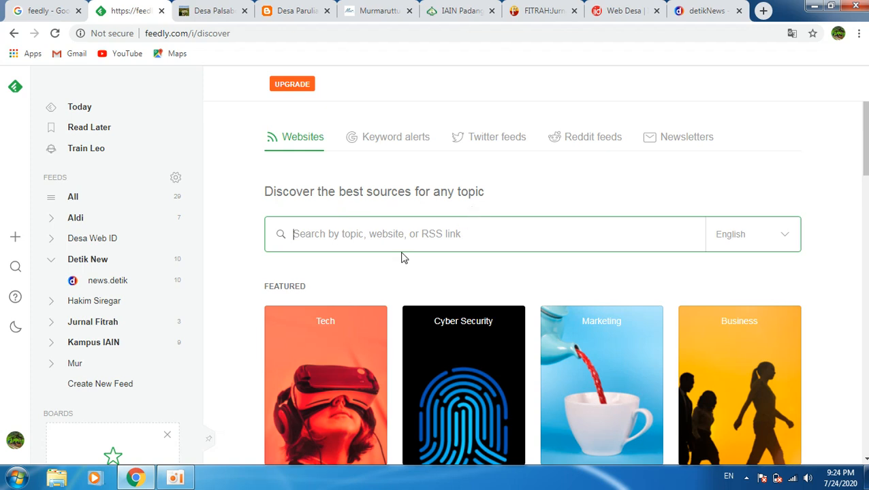
{"action": "left_click", "coordinate": [183, 481]}
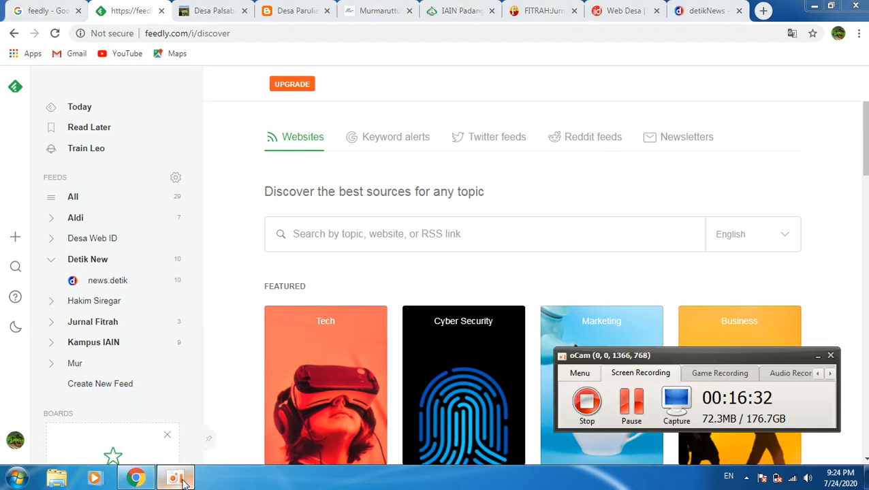